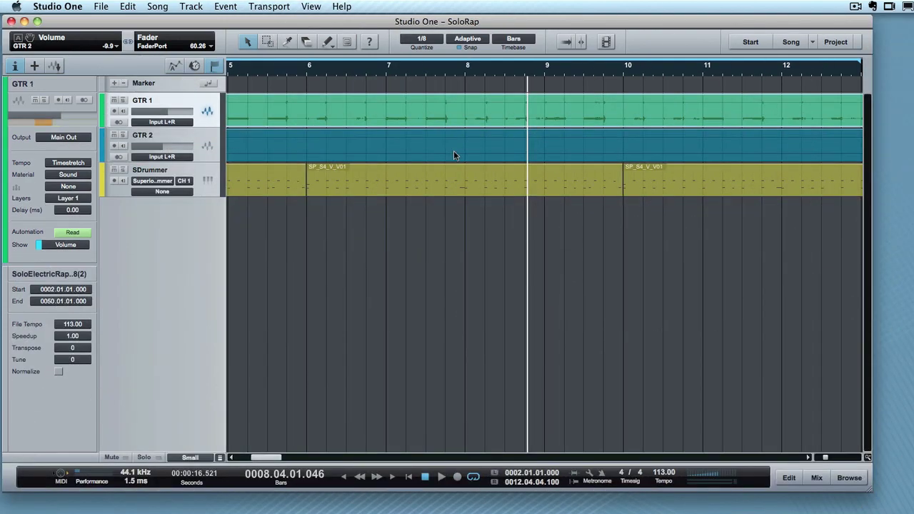
Add a new empty track named test directly below GTR 1
click(162, 136)
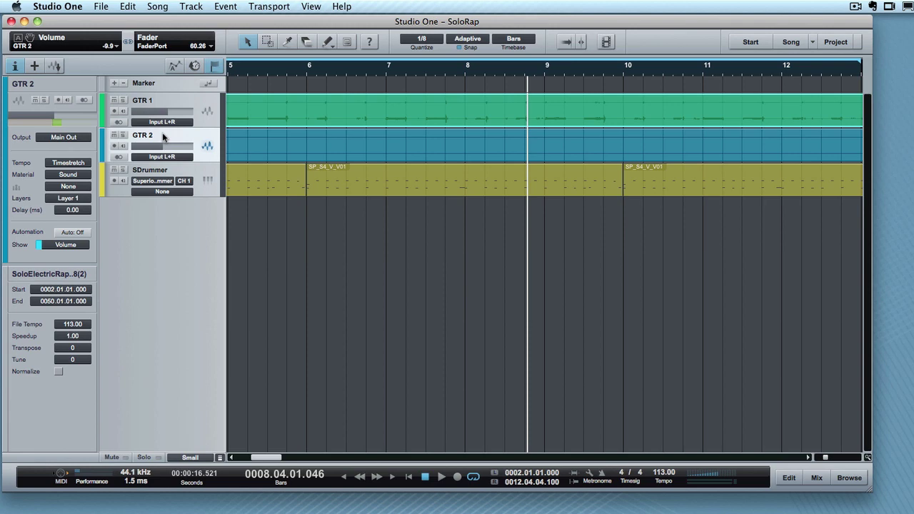
click(186, 105)
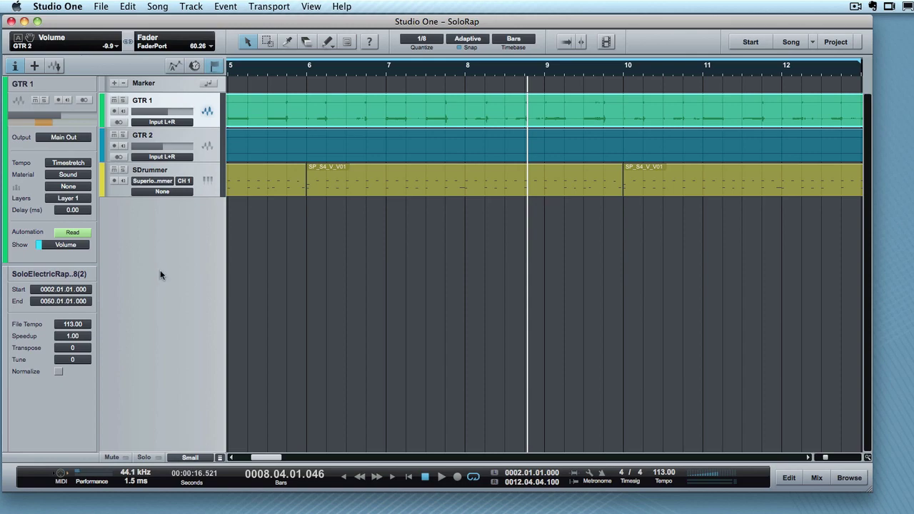
key(super+z)
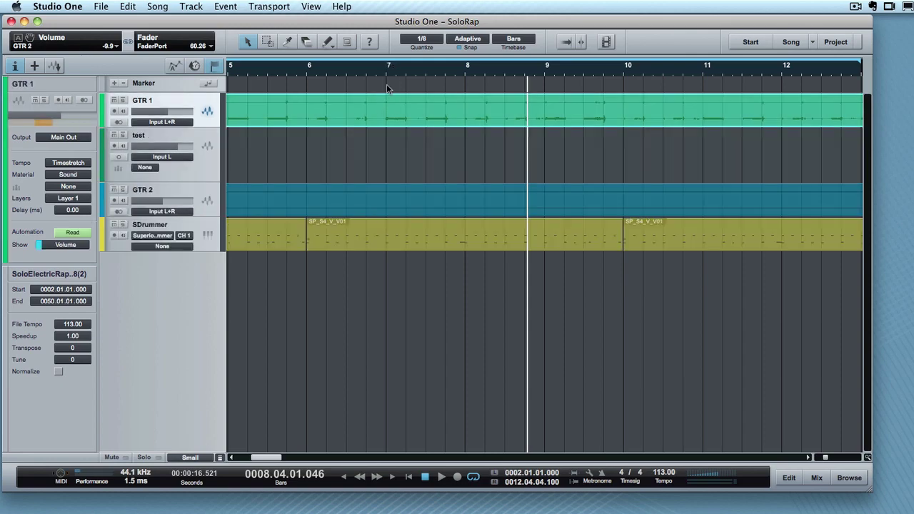
Cut the GTR 1 guitar event at bars 7 and 8 and select the piece between them
click(286, 42)
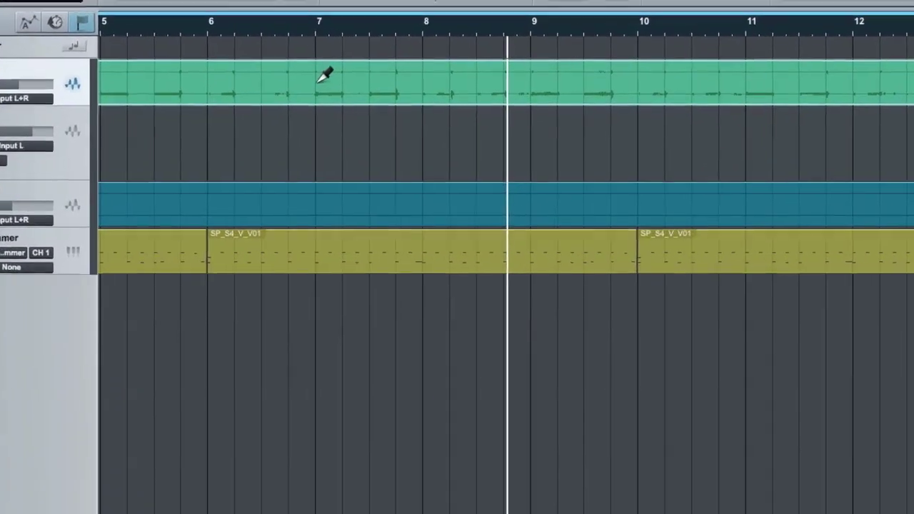
click(340, 82)
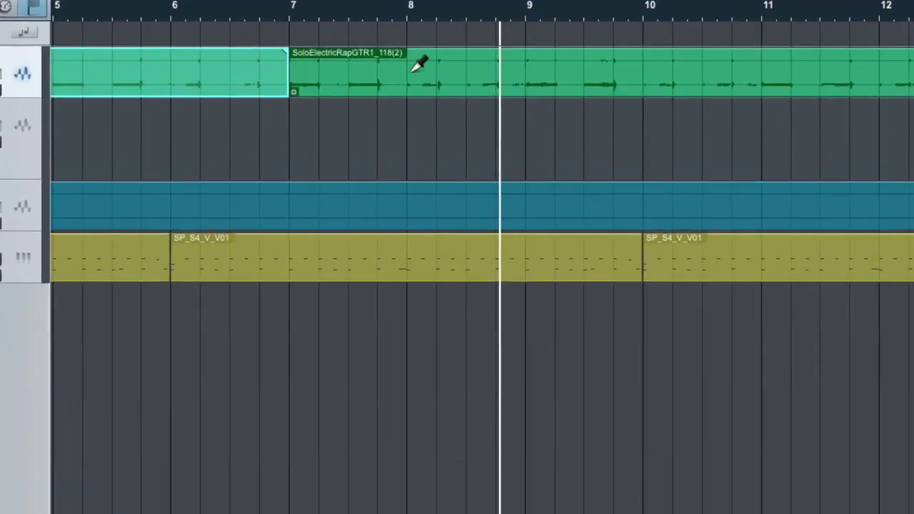
click(410, 69)
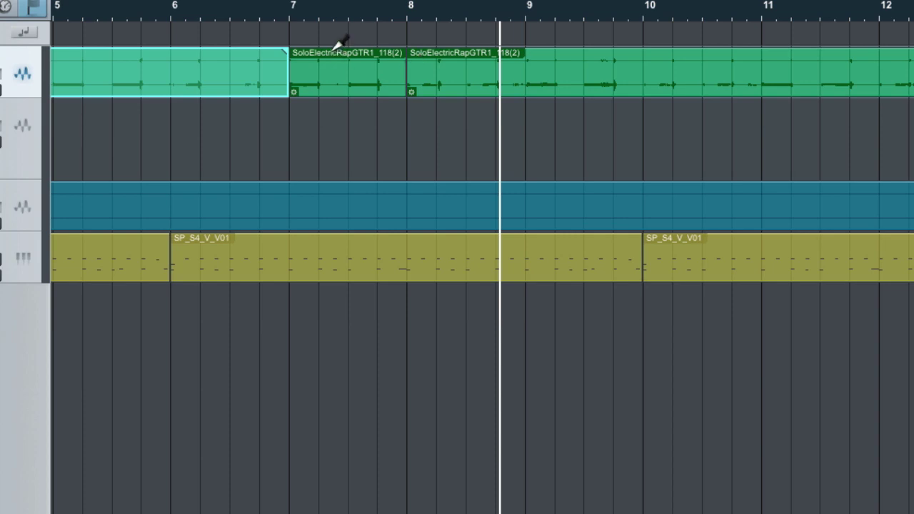
click(345, 85)
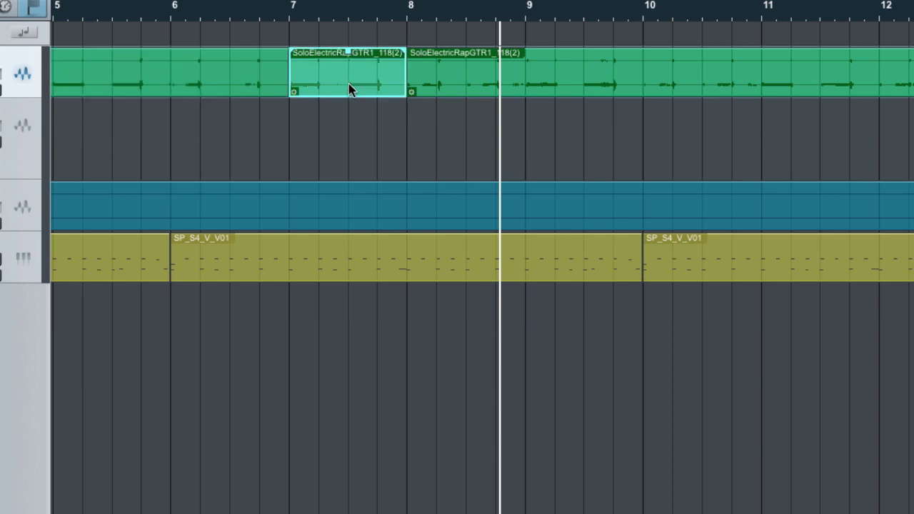
Move the bar 7–8 guitar piece onto test and cut GTR 1 at bars 10 and 11
drag(345, 90, 350, 143)
click(649, 69)
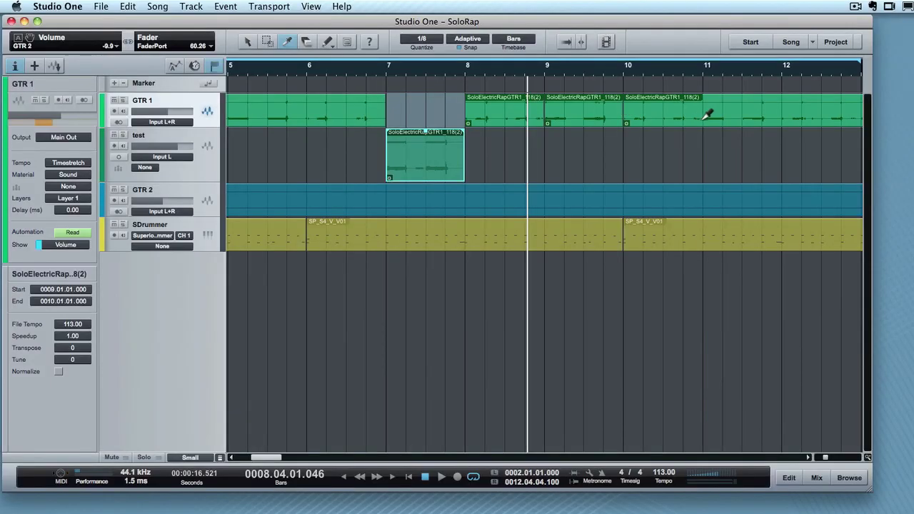
click(708, 114)
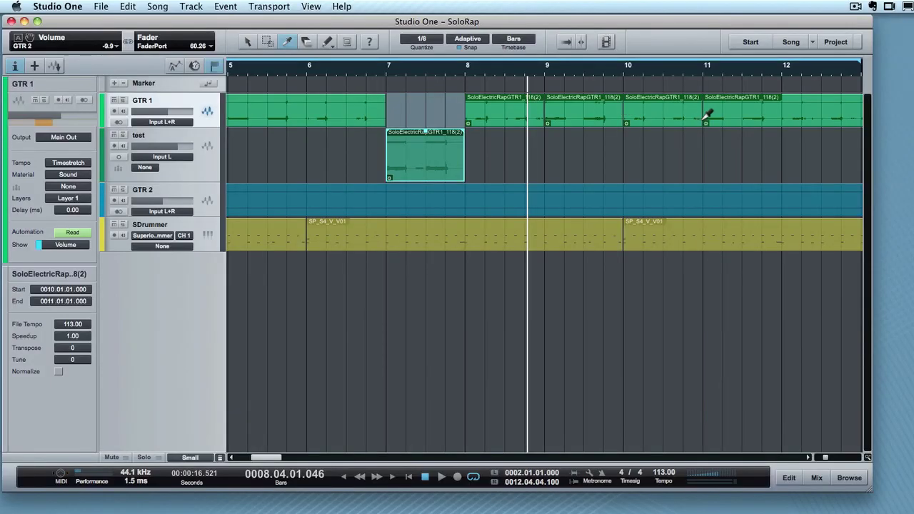
Move the bar 9–10 and bar 8 pieces onto test, then undo all moves and splits
key(1)
drag(594, 117, 575, 166)
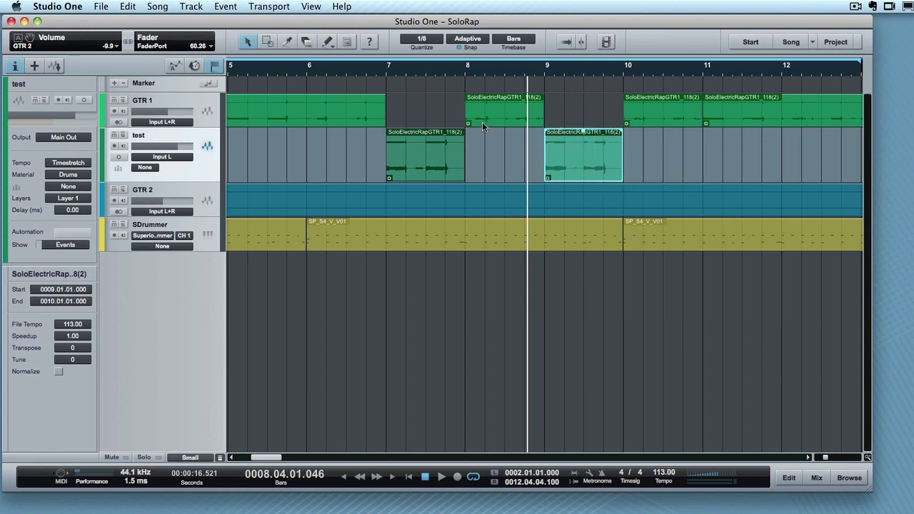
drag(482, 122, 502, 163)
key(super+z)
key(super+z)
key(super+z)
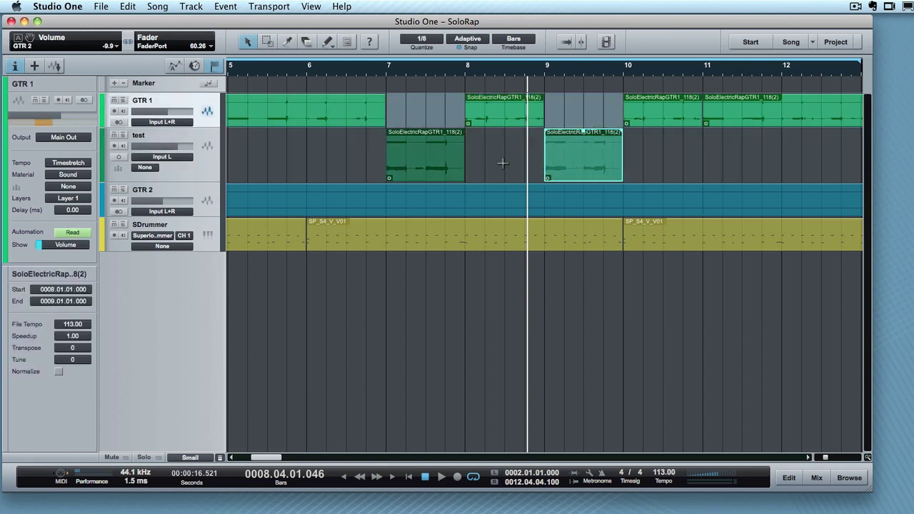
key(super+z)
key(super+z)
key(super+z)
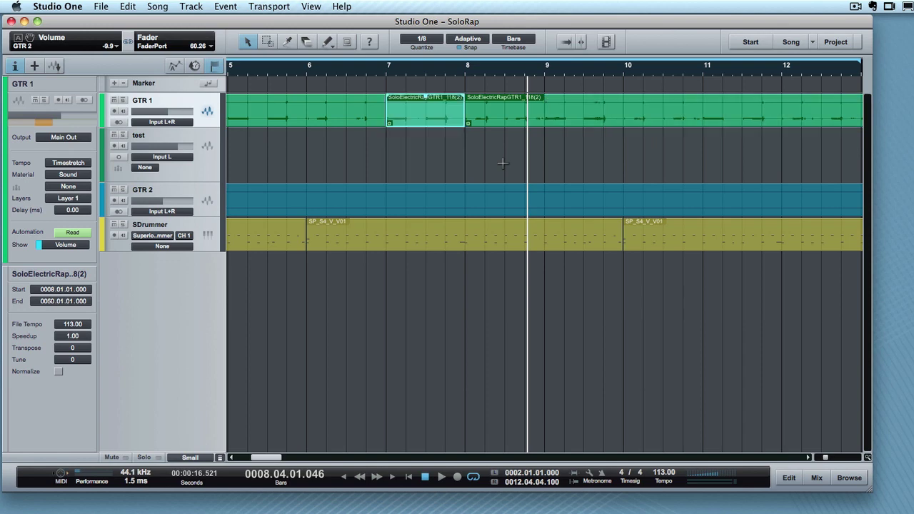
Relocate the playhead between bars 6 and 10 several times, ending at the start of bar 9
click(466, 86)
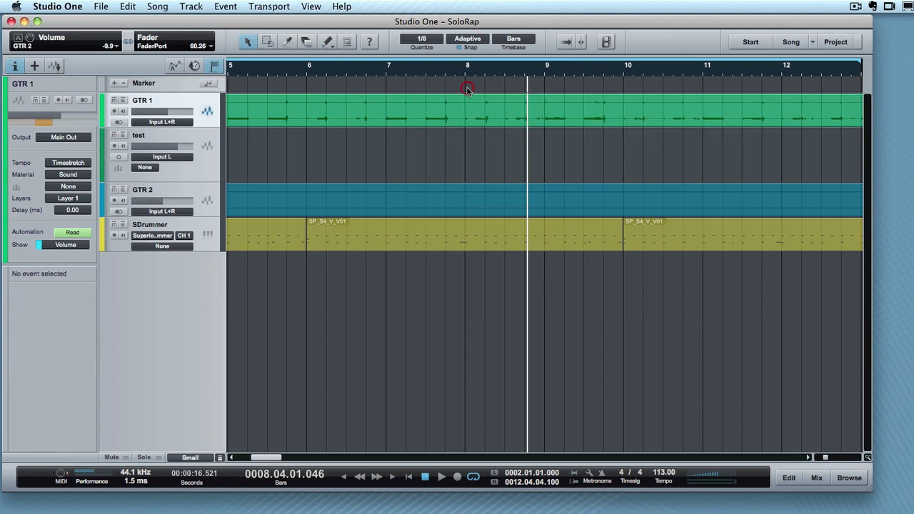
click(457, 155)
click(557, 285)
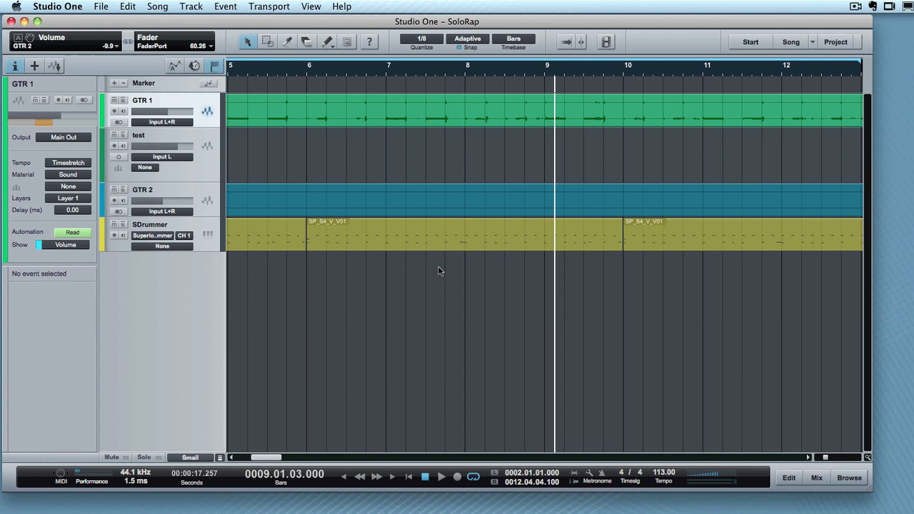
click(426, 265)
click(356, 169)
click(544, 145)
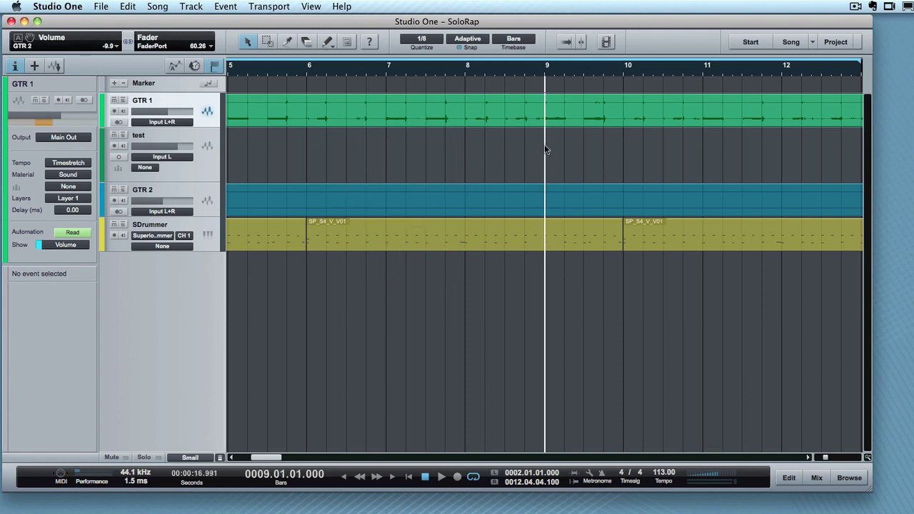
click(532, 112)
click(524, 147)
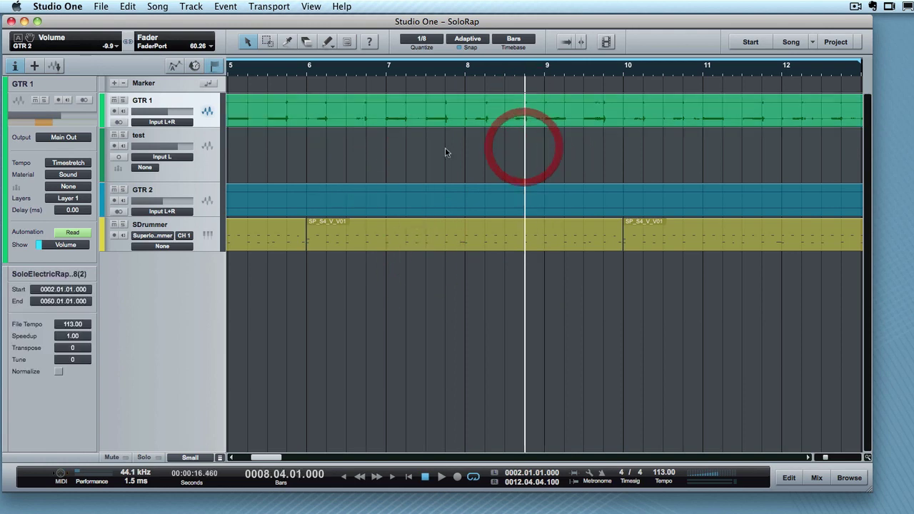
click(432, 148)
click(387, 129)
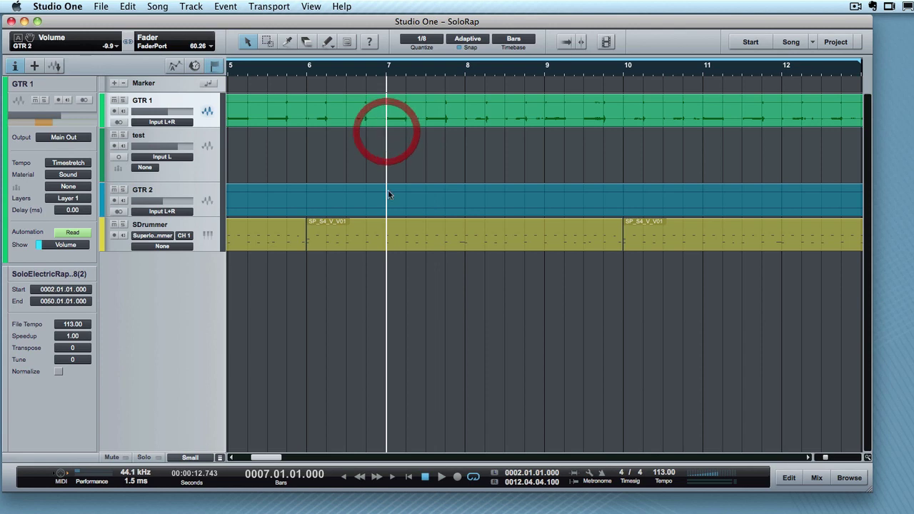
click(417, 275)
click(650, 282)
click(462, 282)
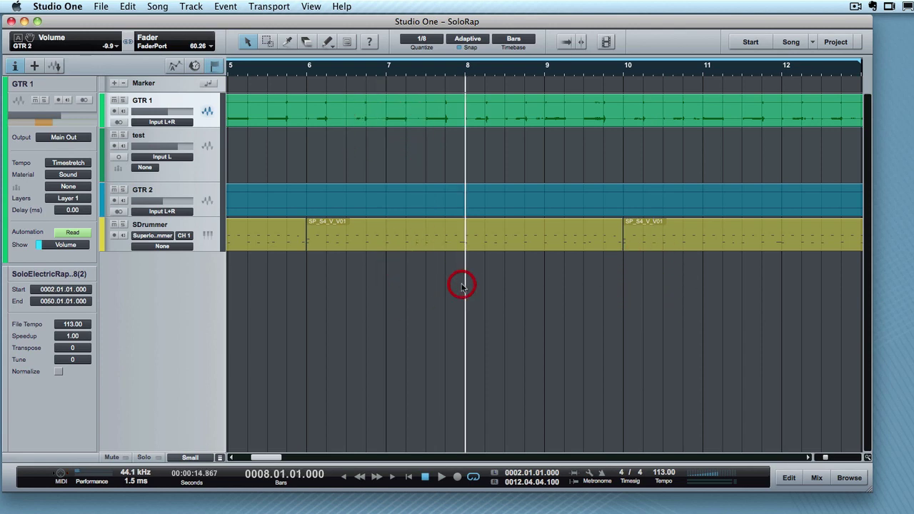
click(316, 282)
click(547, 283)
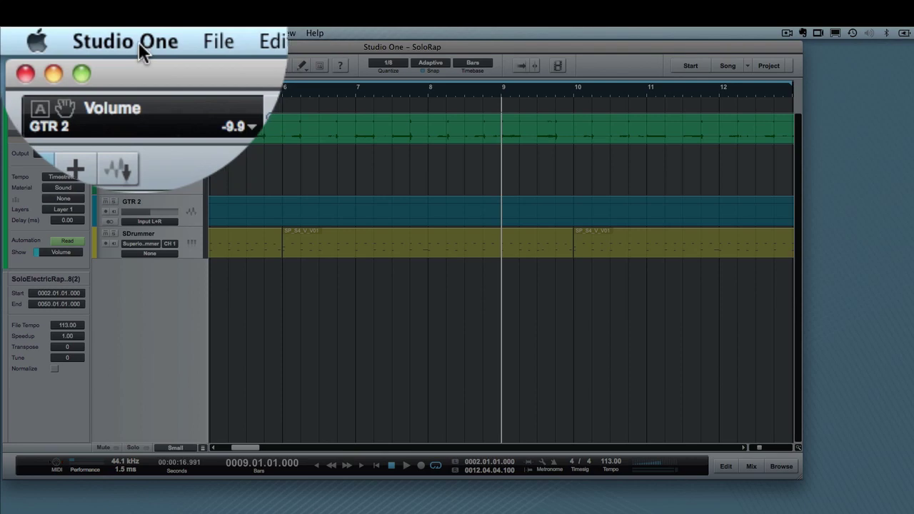
click(54, 33)
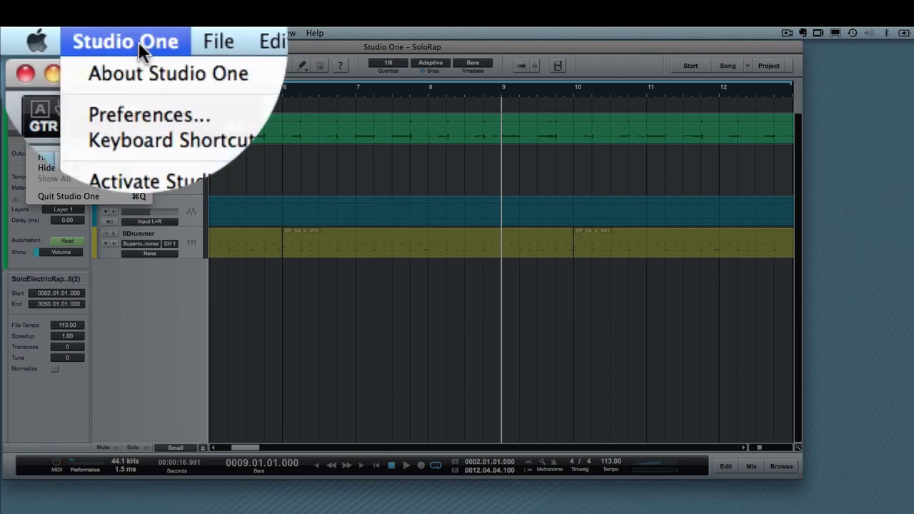
click(136, 112)
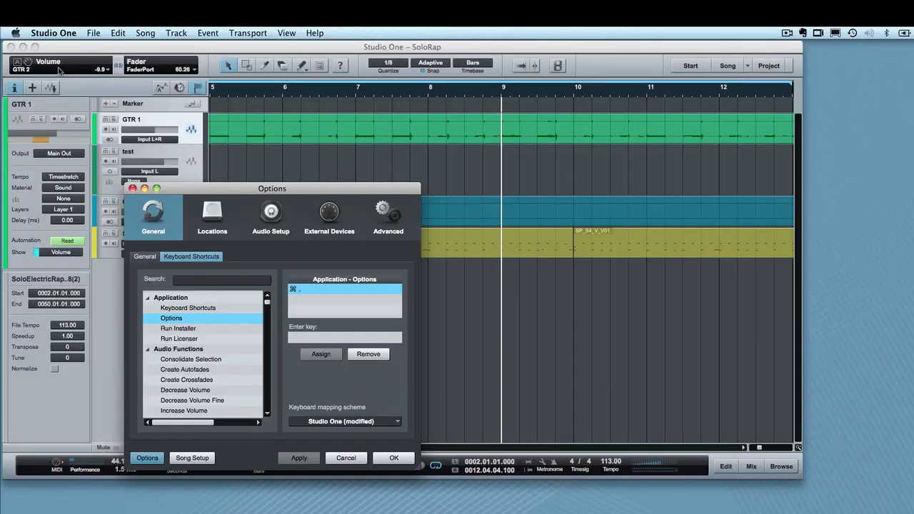
click(215, 227)
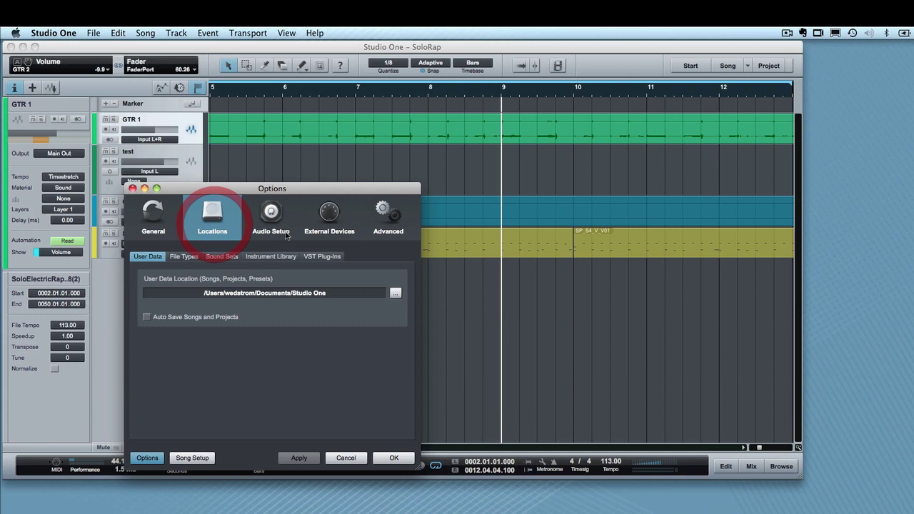
click(388, 227)
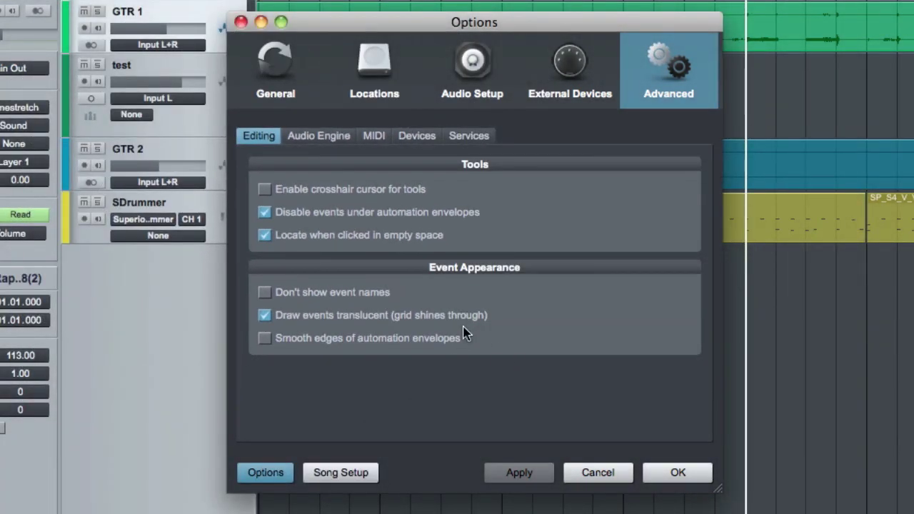
click(687, 474)
Place the playhead at about bar 6 and start playback from there
click(592, 289)
click(442, 262)
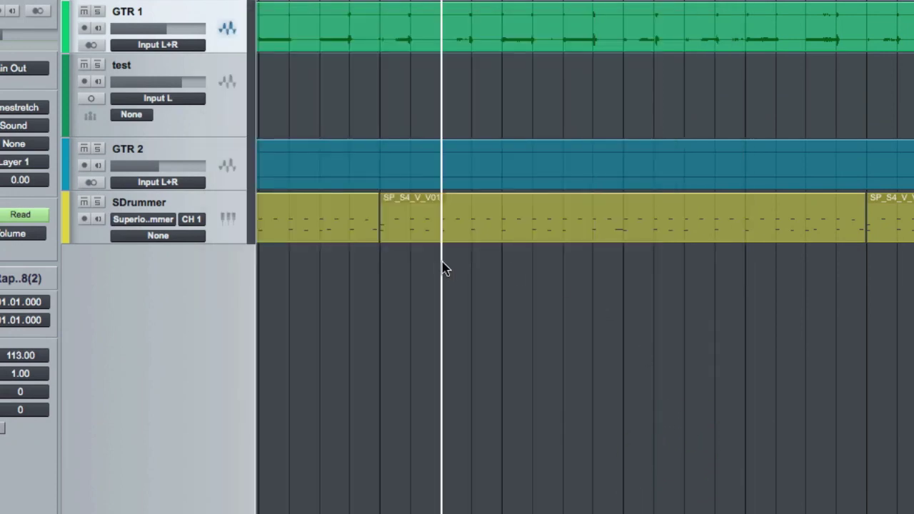
click(388, 120)
key(space)
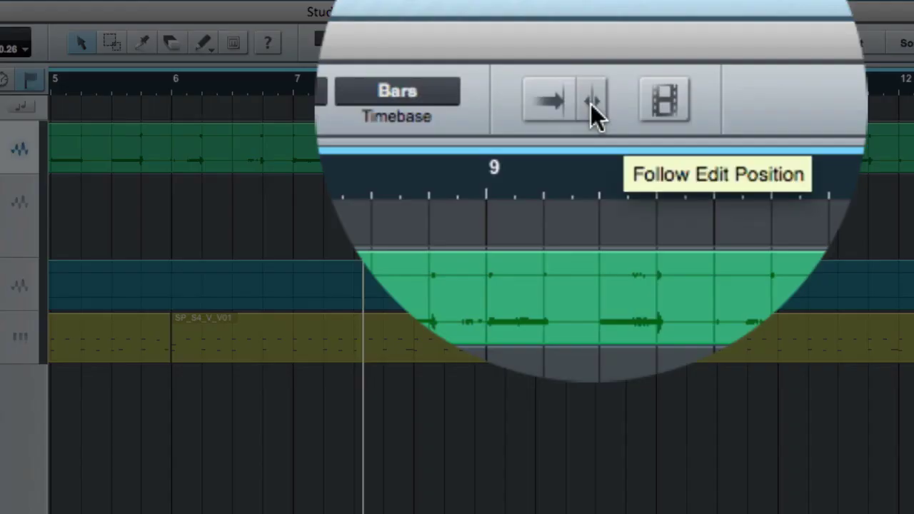
Select the bar 7–8 guitar event and move it onto the test track
click(591, 103)
click(486, 166)
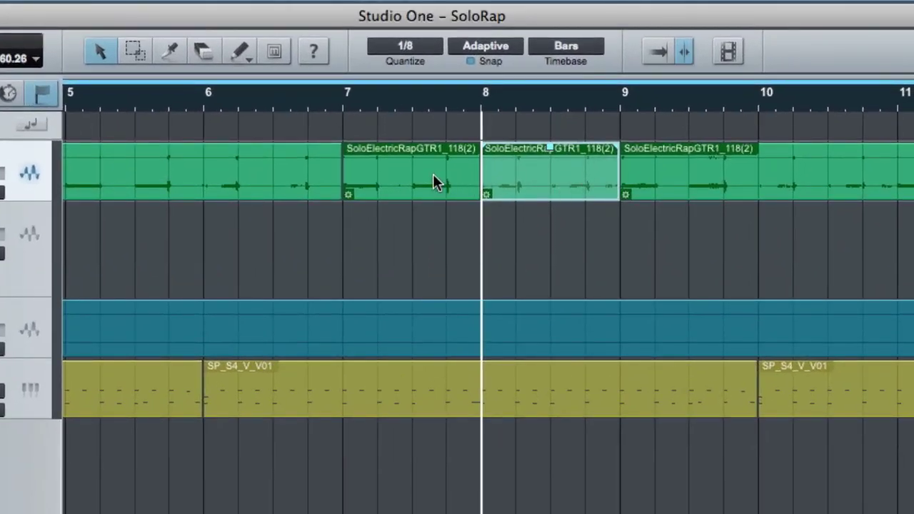
click(433, 174)
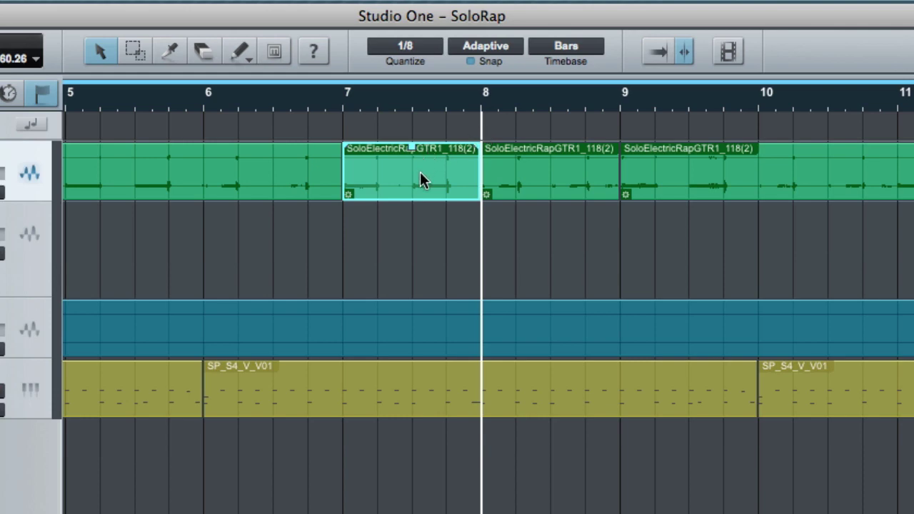
drag(420, 171, 425, 237)
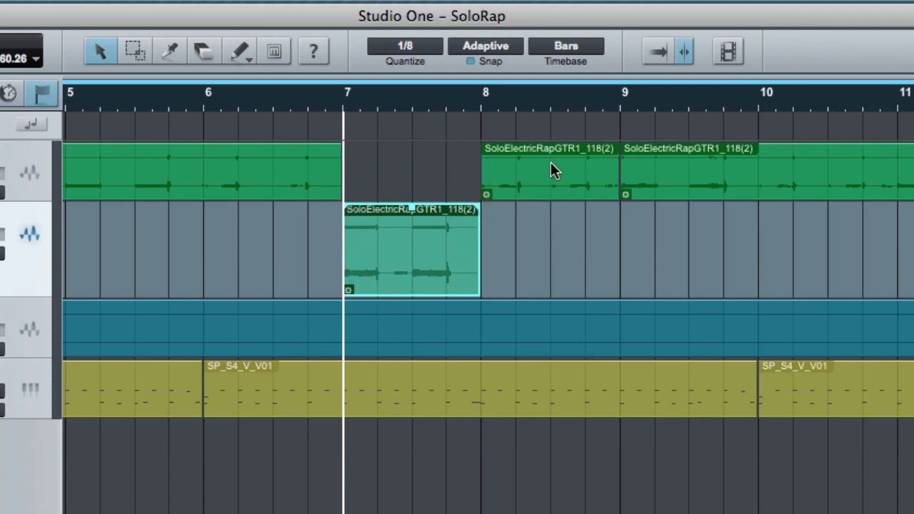
During playback, move the bar 8–9 event to track 2 at bar 8.5, then locate to bar 8
key(space)
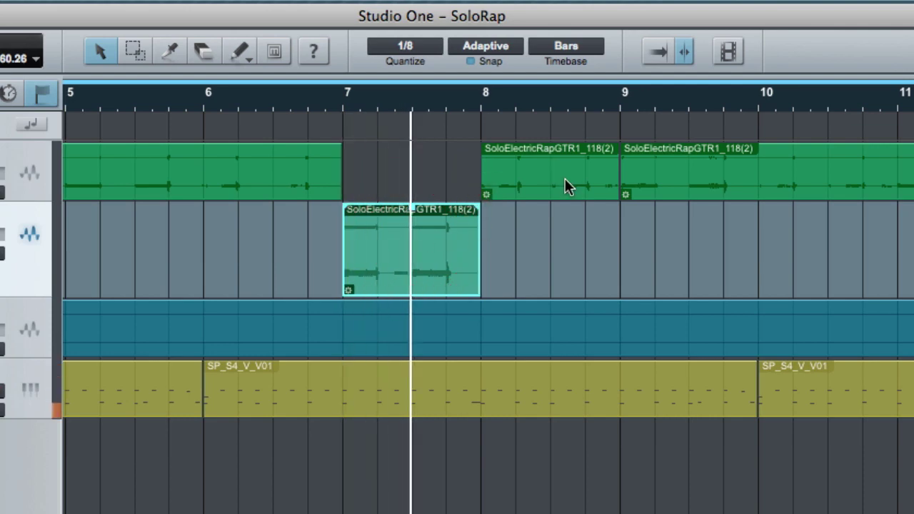
drag(565, 179, 847, 241)
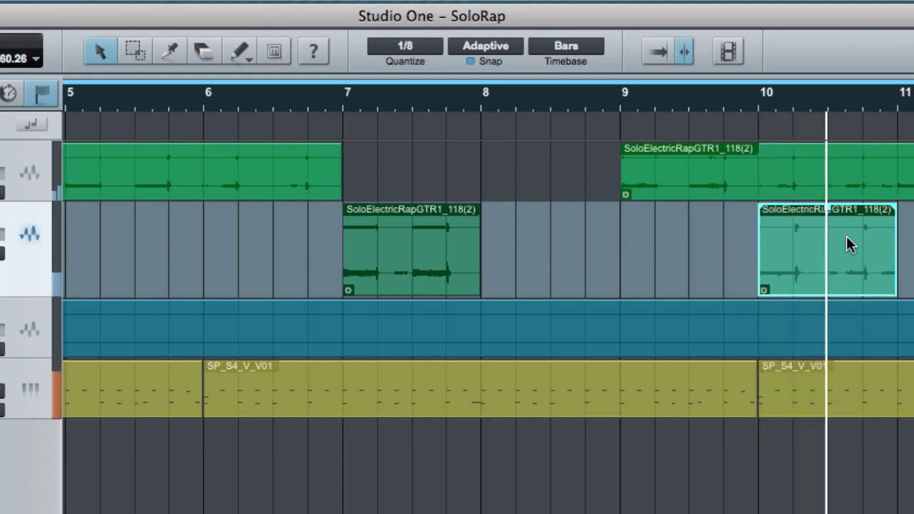
click(796, 252)
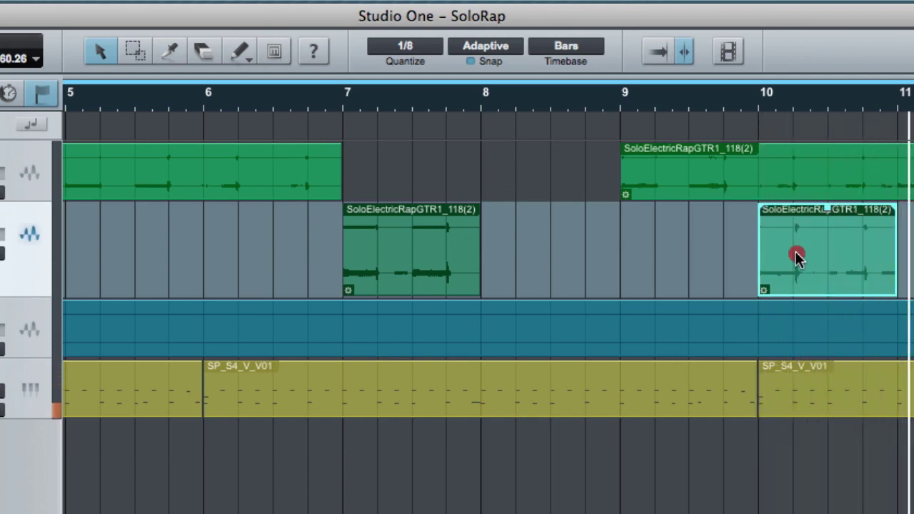
drag(795, 253, 596, 254)
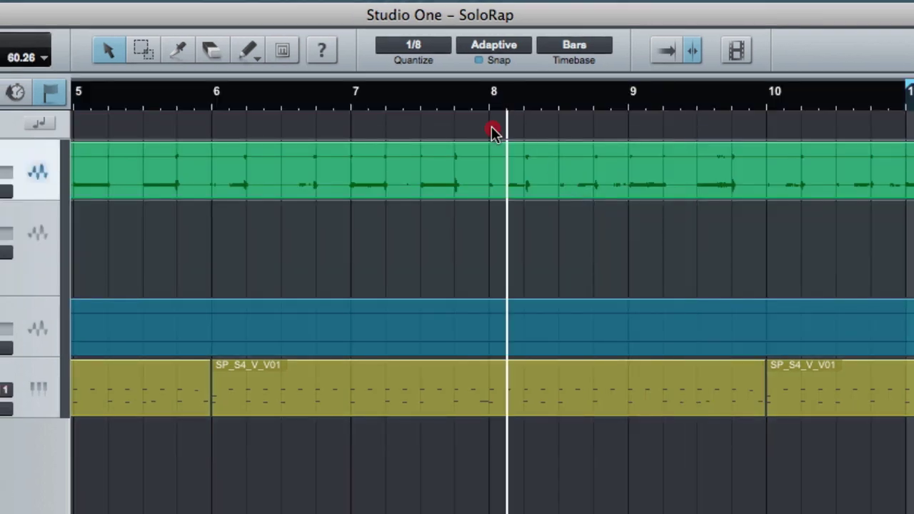
click(483, 128)
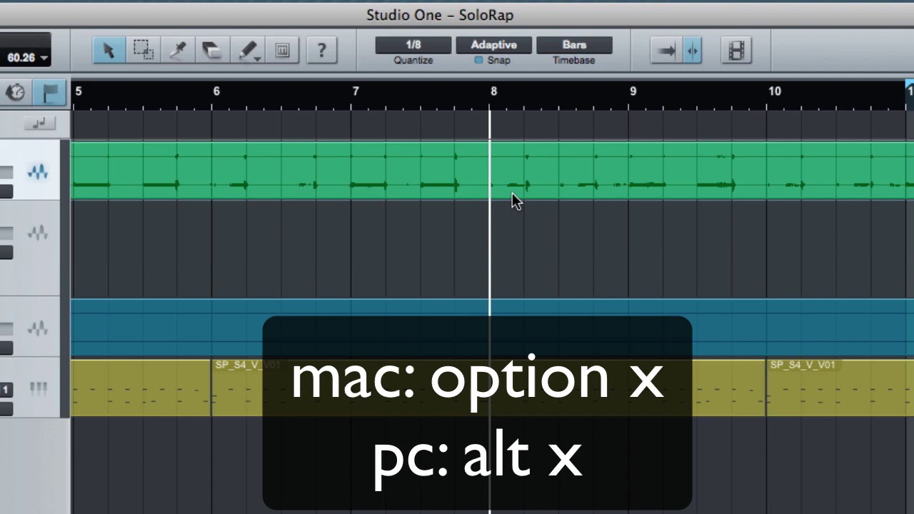
Split the top guitar event at bar 8 and again at bar 10 with Alt+X
click(512, 193)
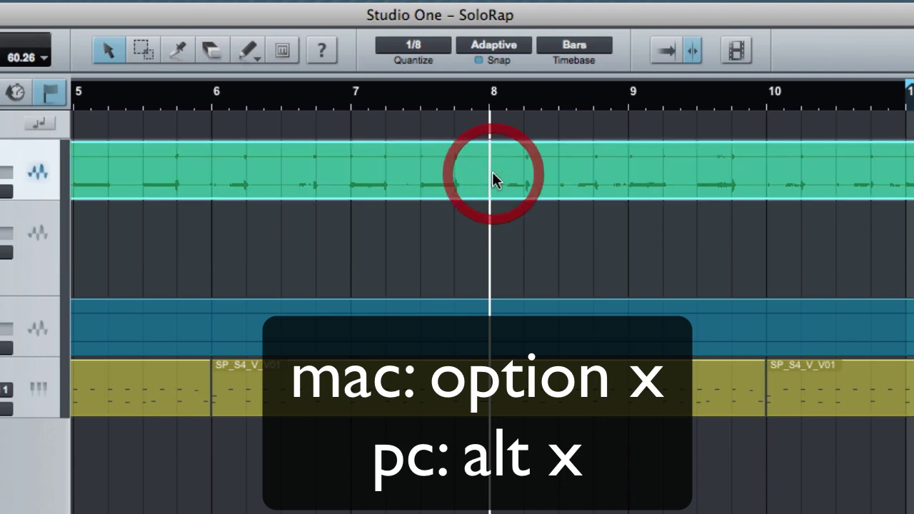
key(alt+x)
click(719, 178)
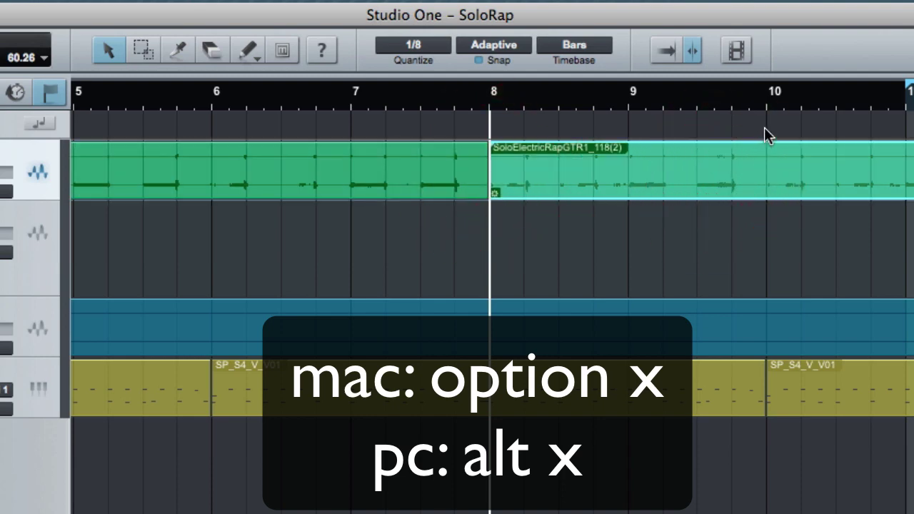
click(765, 127)
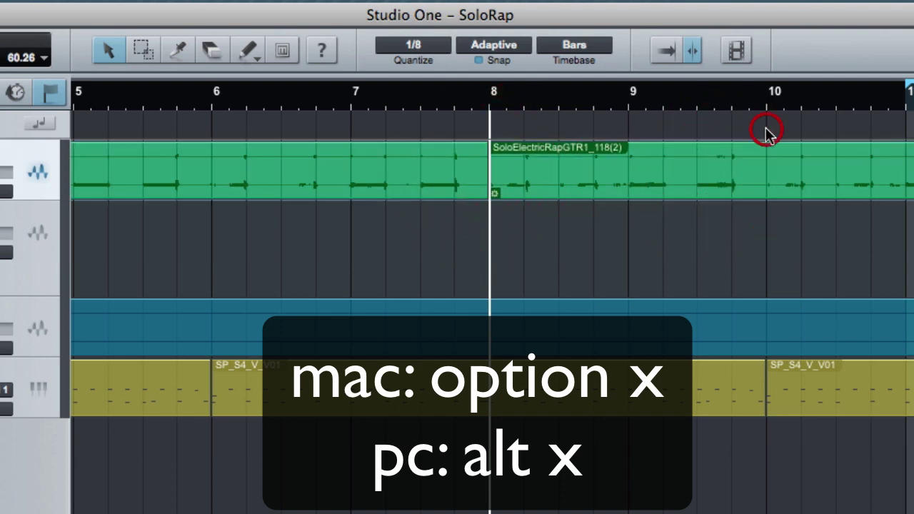
click(778, 177)
key(alt+x)
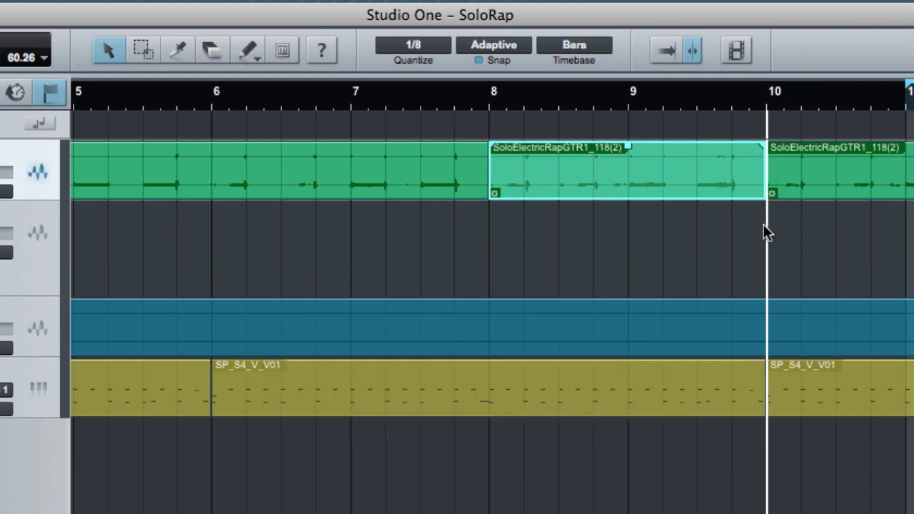
Move the playhead to bar 6 and merge the split guitar parts back into one event
click(235, 168)
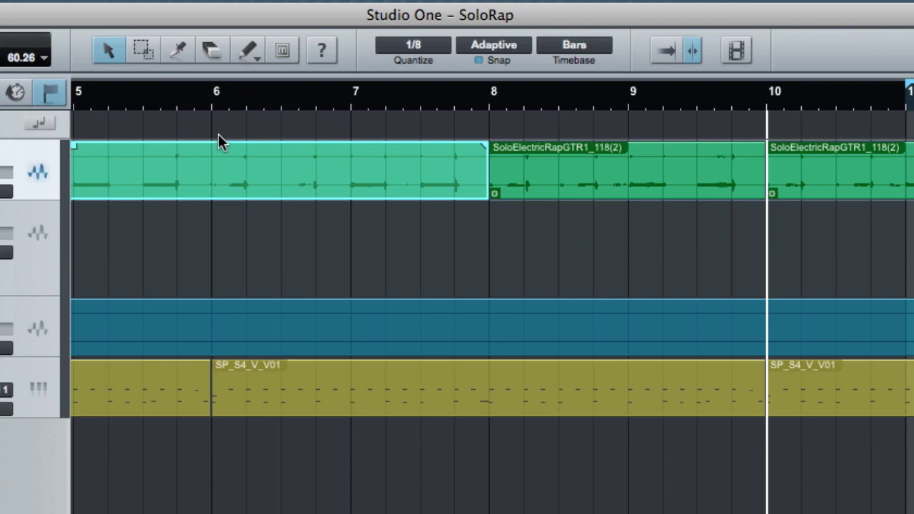
click(215, 137)
key(super+z)
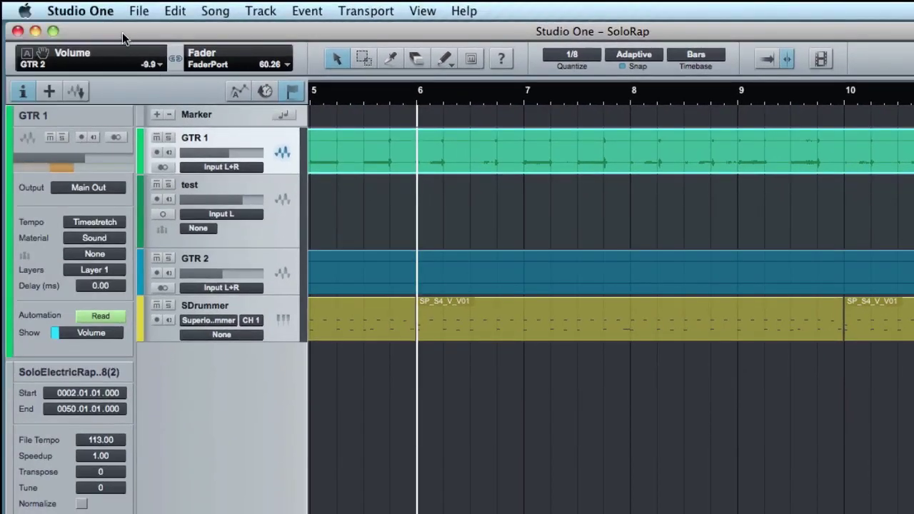
click(100, 13)
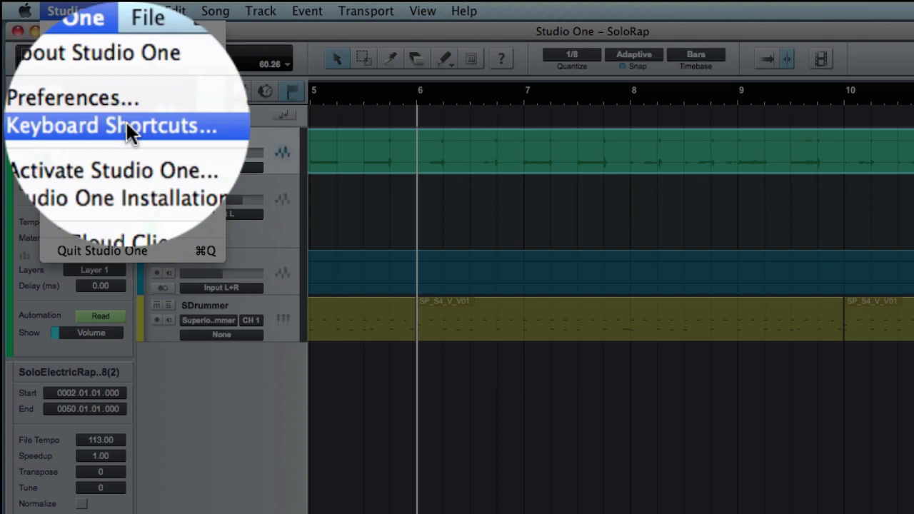
In Keyboard Shortcuts, search 'record' and assign the R key to Transport > Record
click(126, 71)
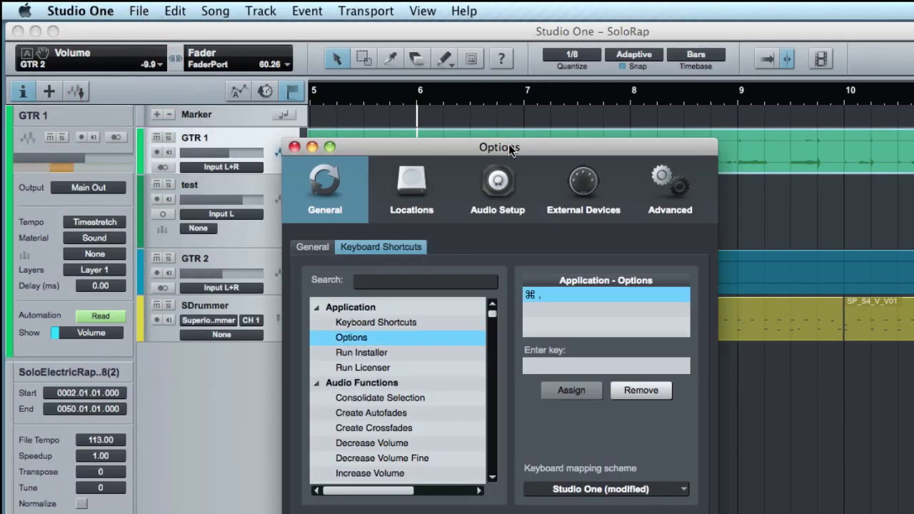
drag(511, 150, 614, 155)
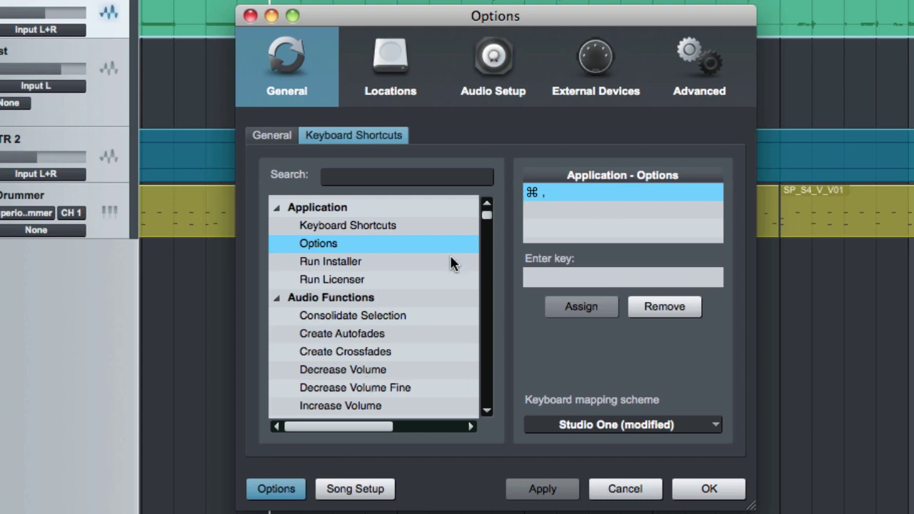
click(363, 179)
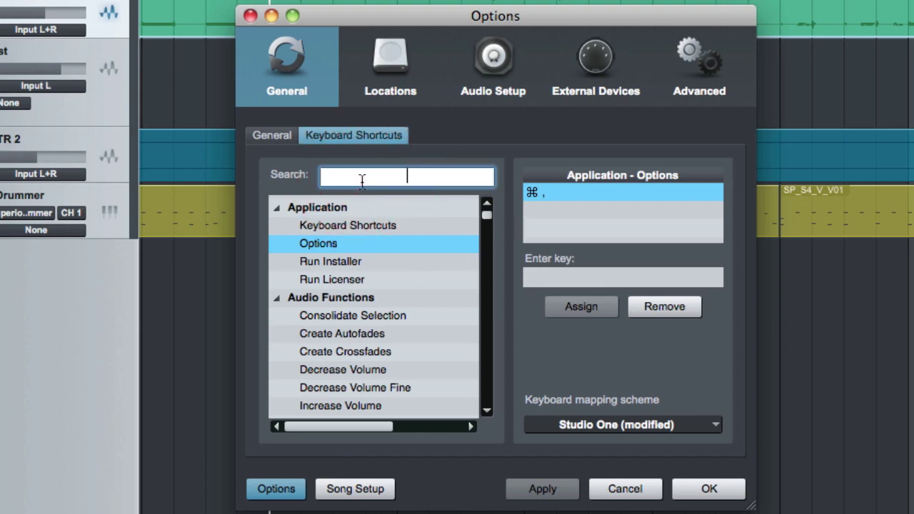
text(record)
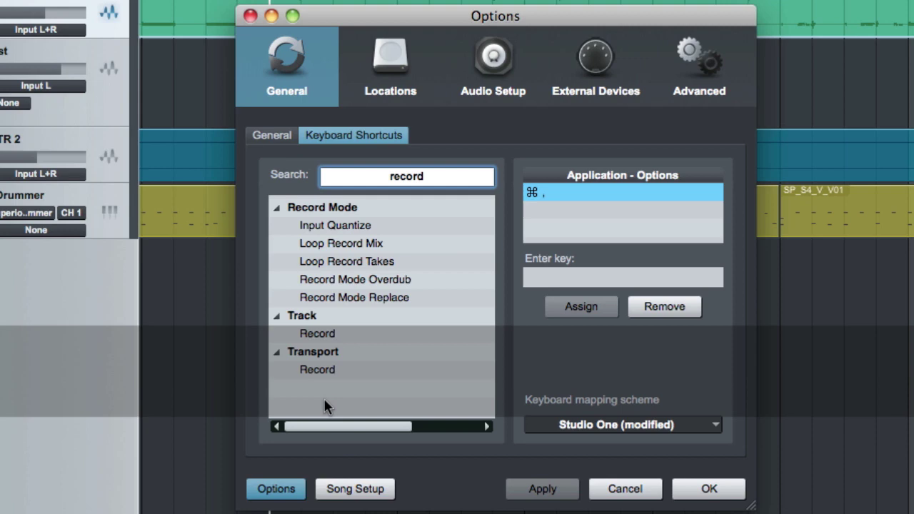
click(318, 370)
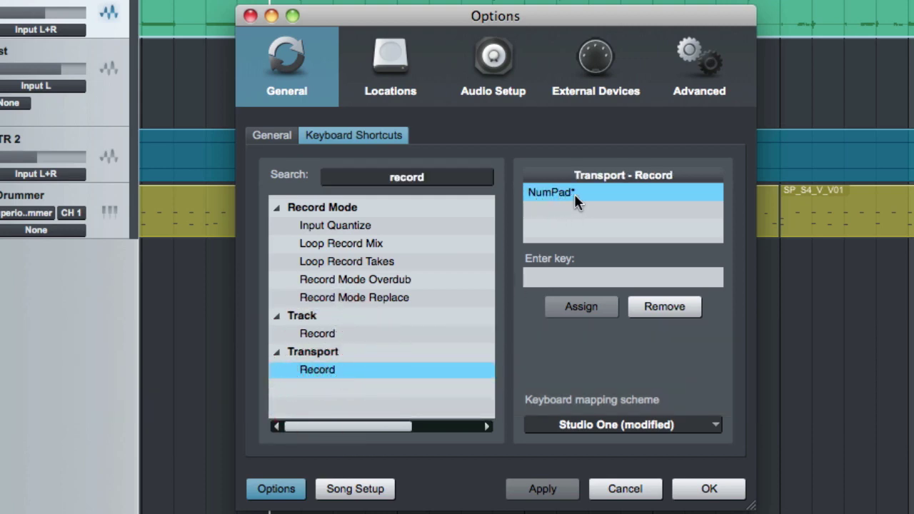
click(577, 278)
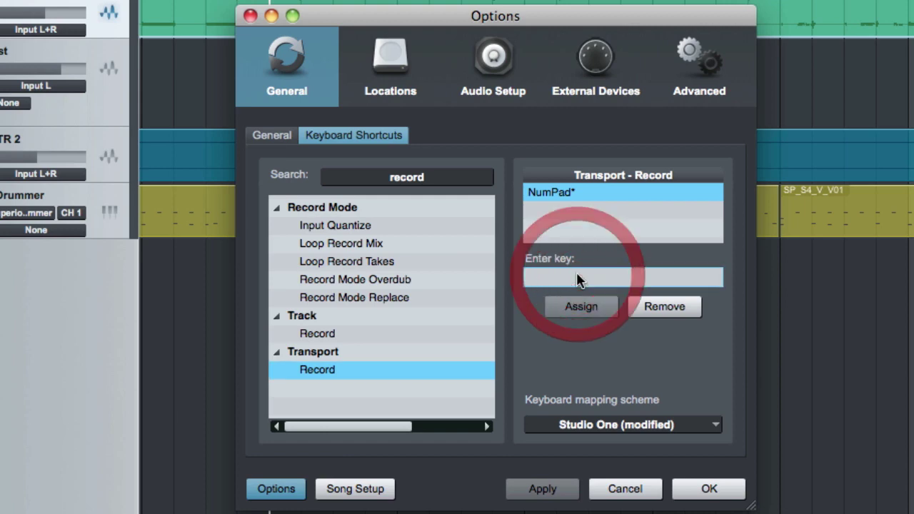
key(r)
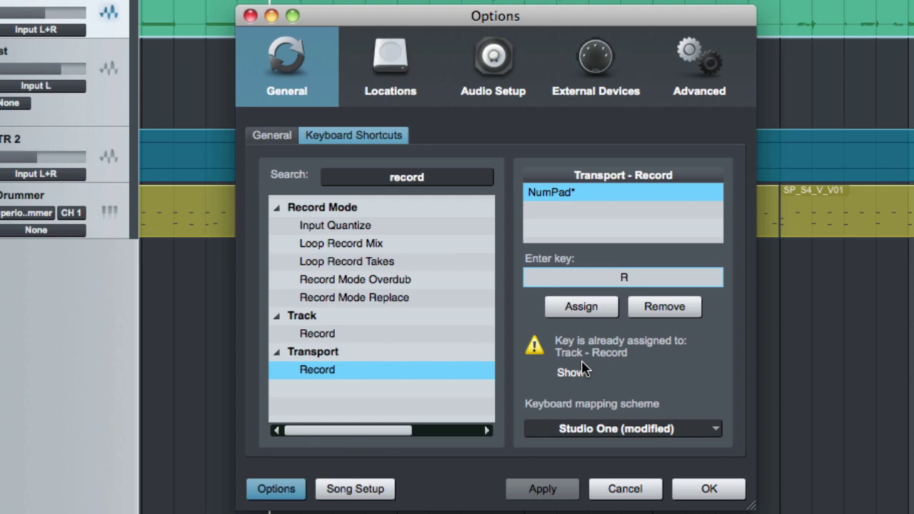
click(581, 307)
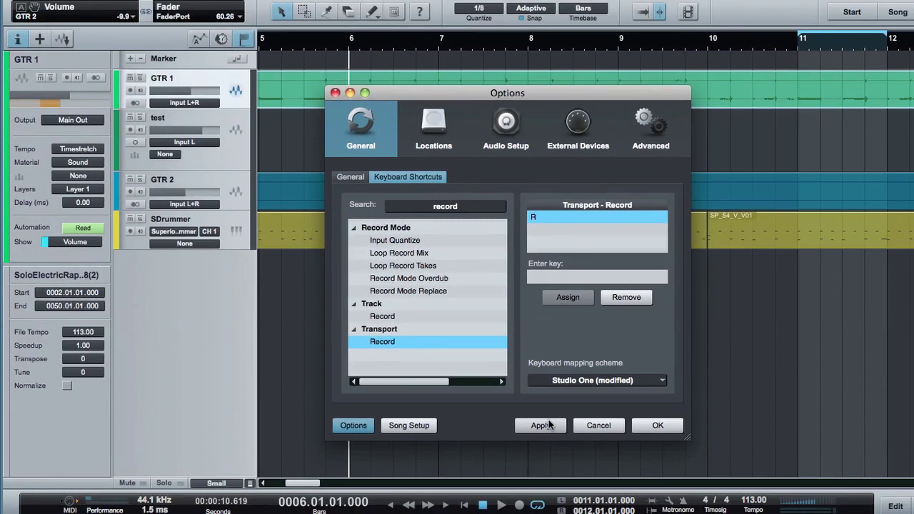
Confirm the new shortcut, close the options, and arm the test track for recording
click(543, 489)
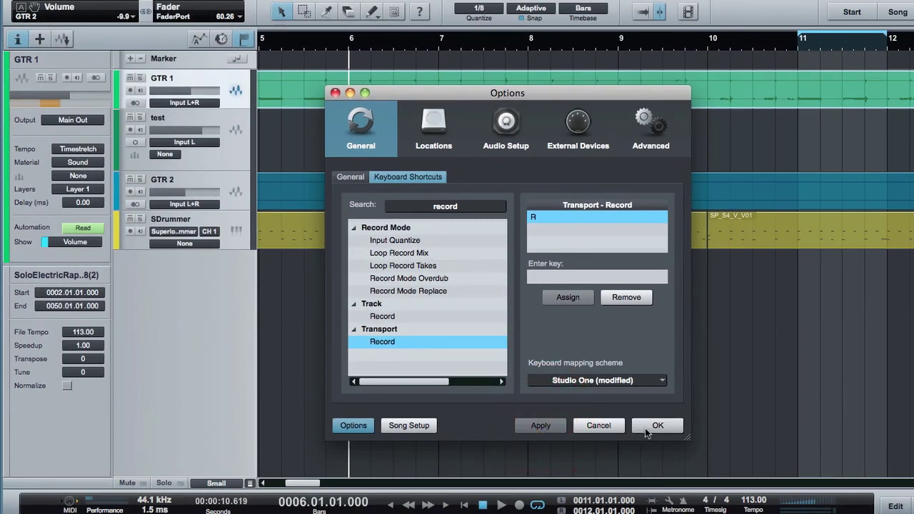
click(646, 427)
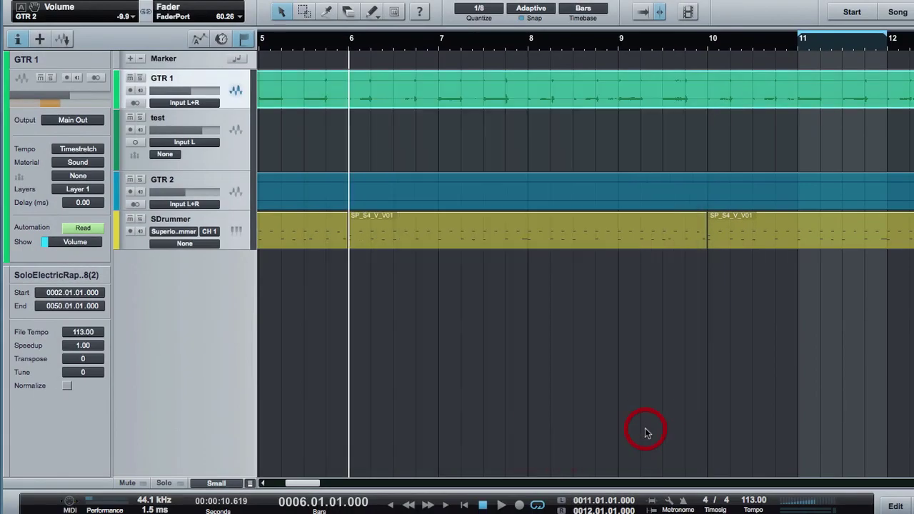
click(128, 129)
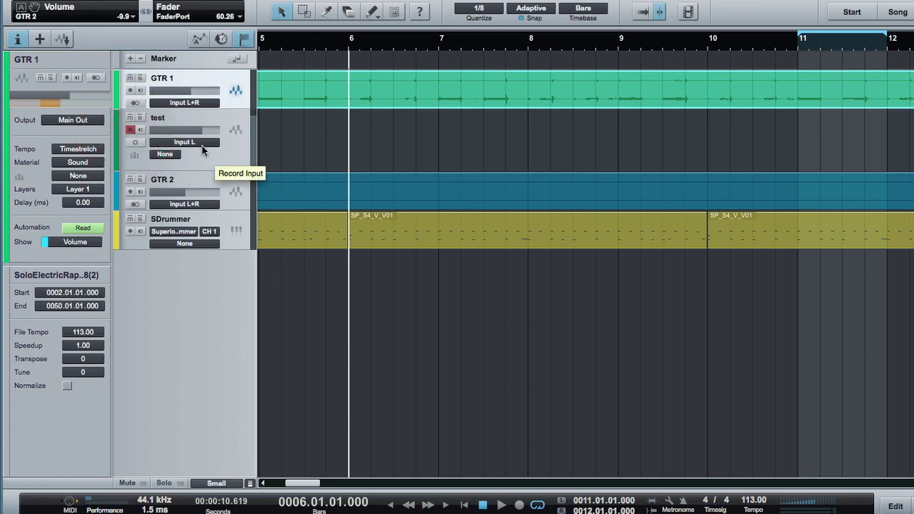
Record from bar 6 toggling recording with R, then stop and return to the song start
key(r)
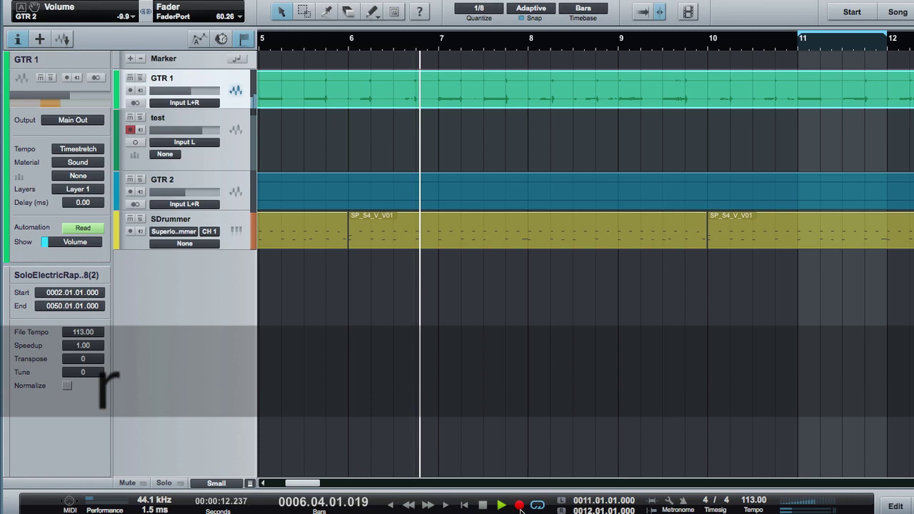
key(r)
key(r)
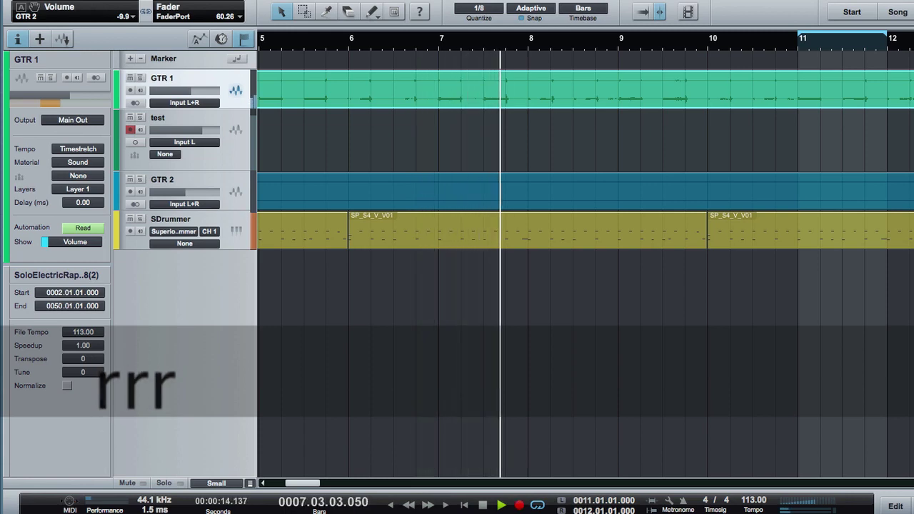
key(r)
key(r)
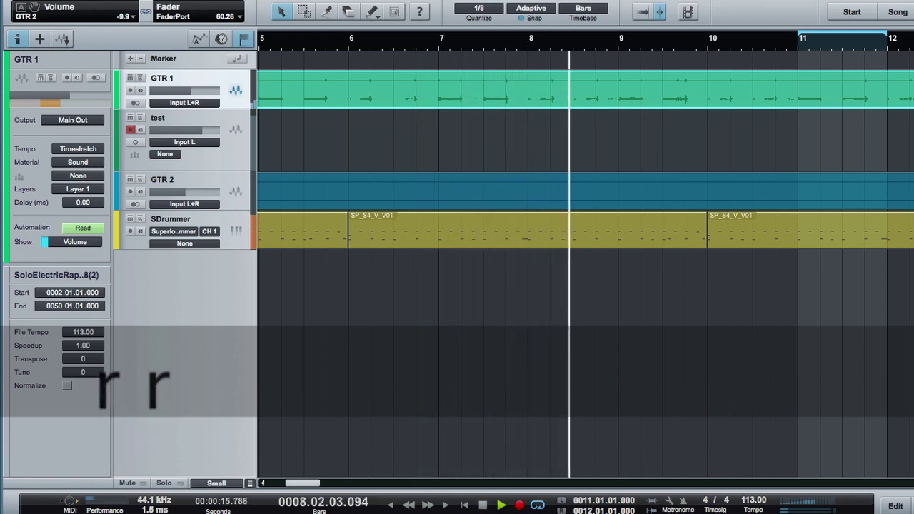
key(r)
key(space)
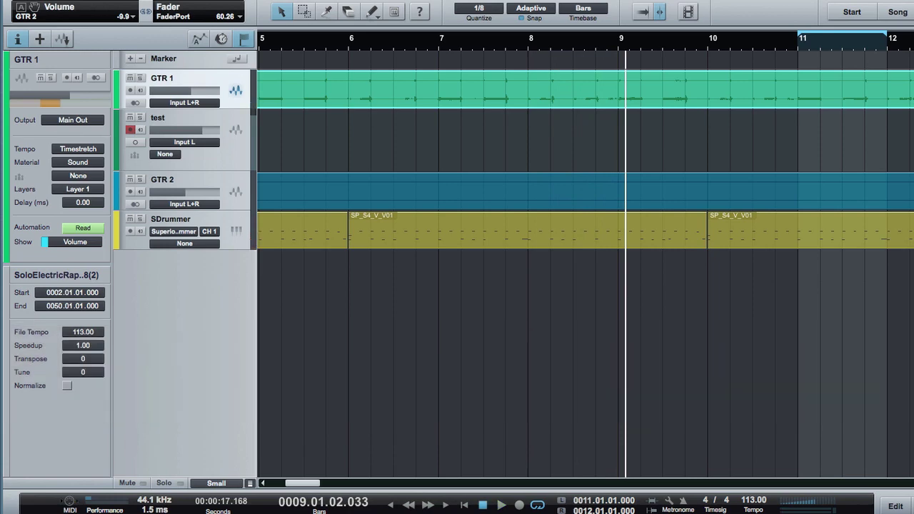
key(Home)
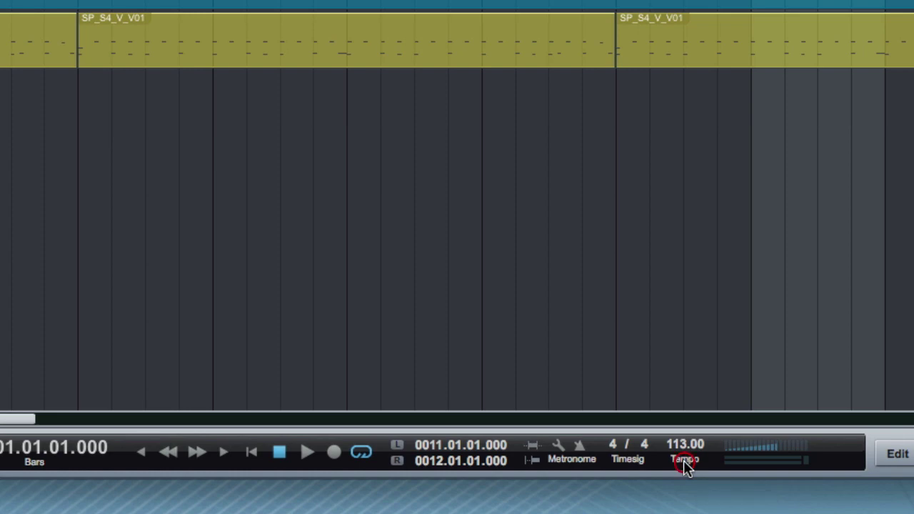
Tap out a new tempo on the Tempo field, then undo it back to 113.00
click(684, 462)
click(684, 463)
click(685, 463)
click(684, 464)
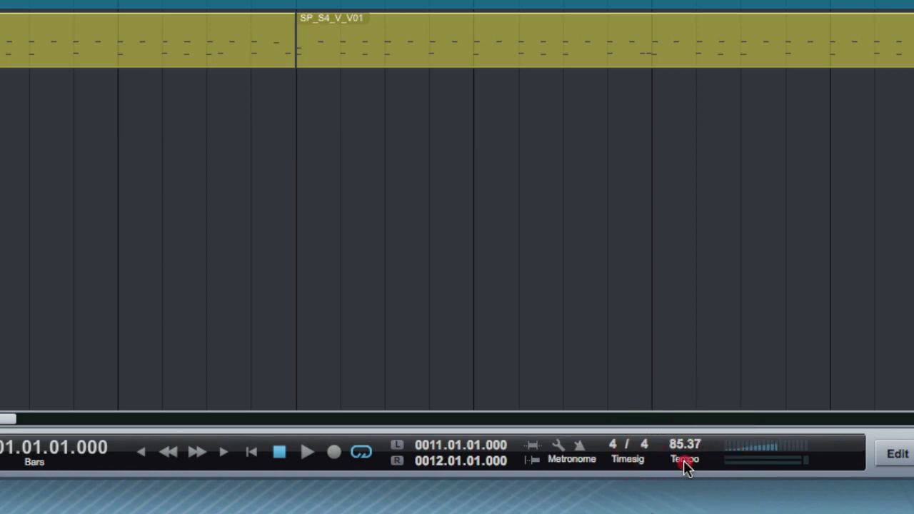
click(685, 464)
click(684, 464)
click(684, 464)
click(684, 466)
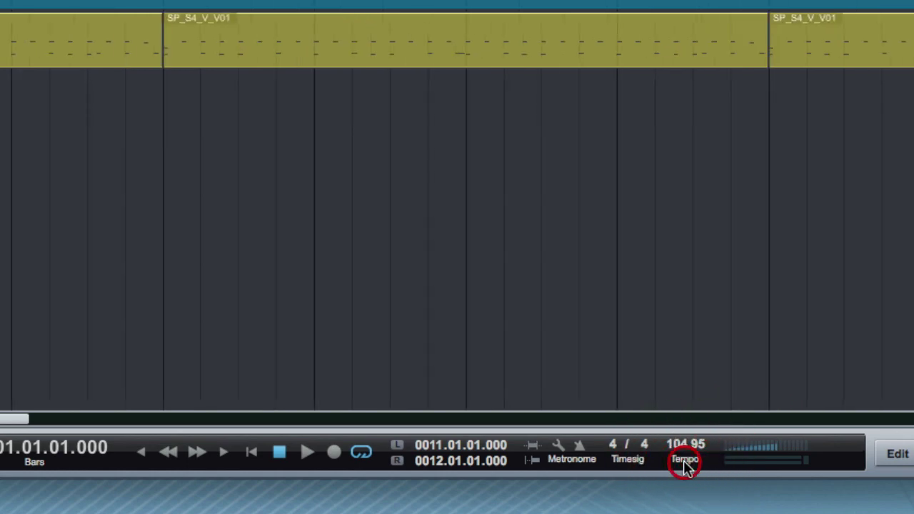
click(685, 466)
click(685, 467)
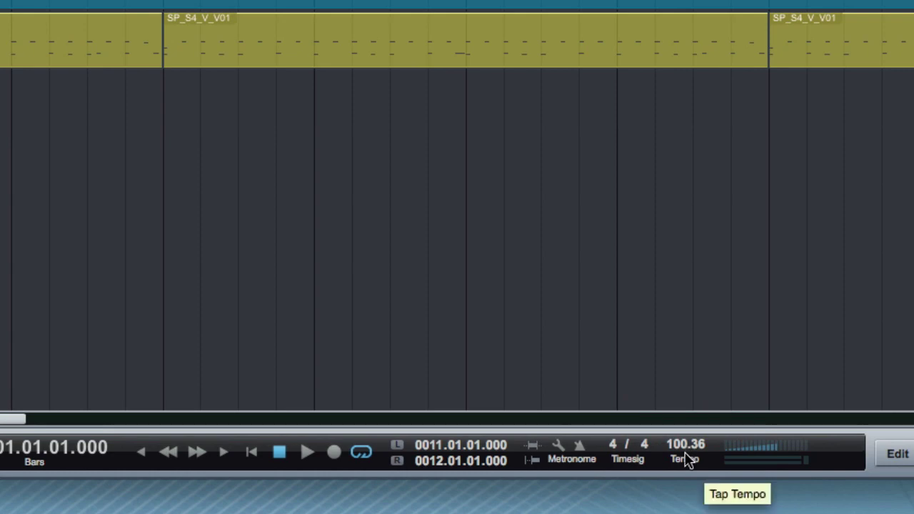
key(super)
key(super+z)
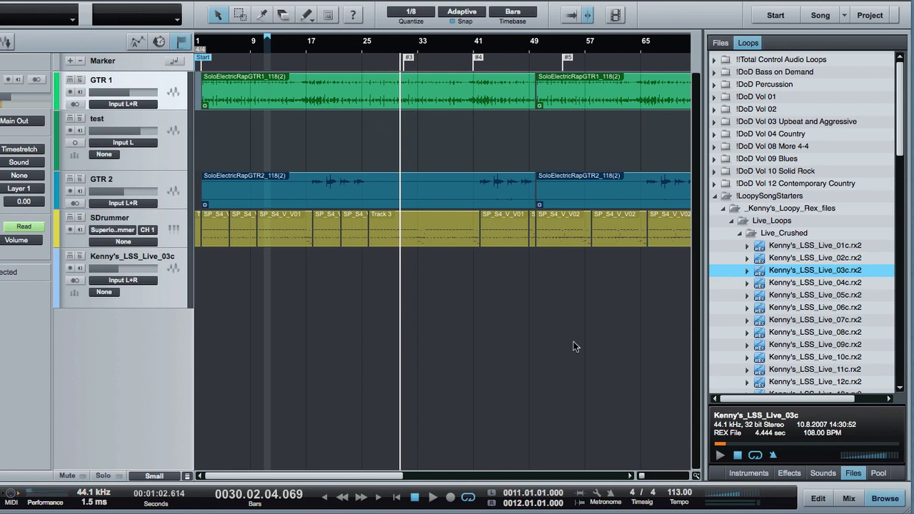
Place Kenny's_LSS_Live_01c.rx2 at bar 5 on the Kenny's track, duplicate it twice, and stop playback
click(799, 246)
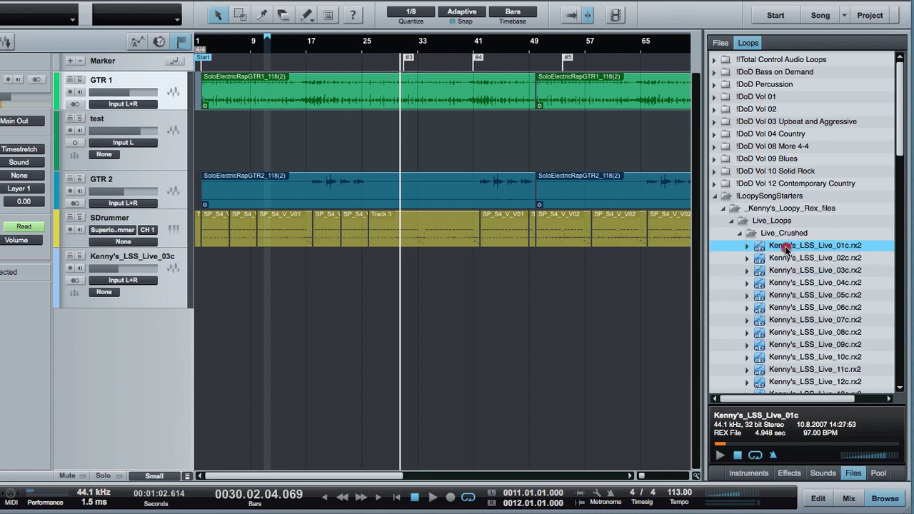
drag(783, 250, 199, 294)
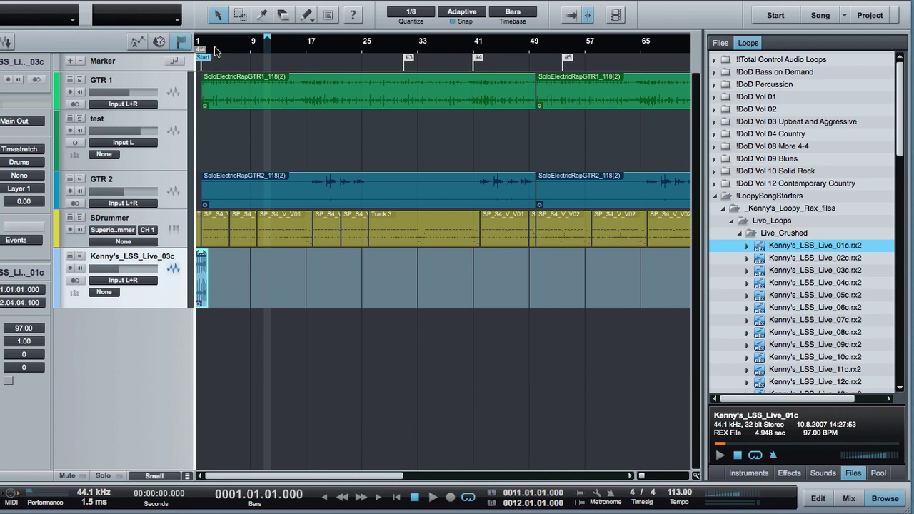
drag(218, 47, 272, 442)
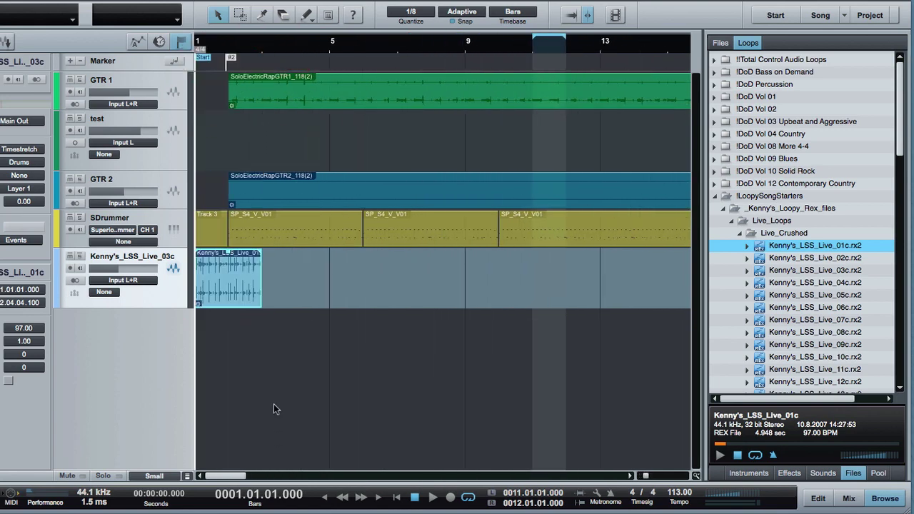
drag(226, 293, 360, 287)
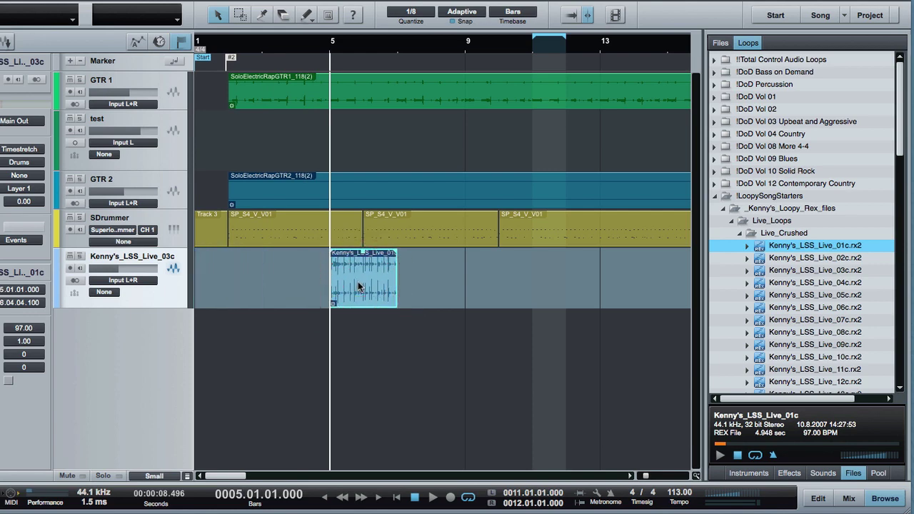
key(d)
key(d)
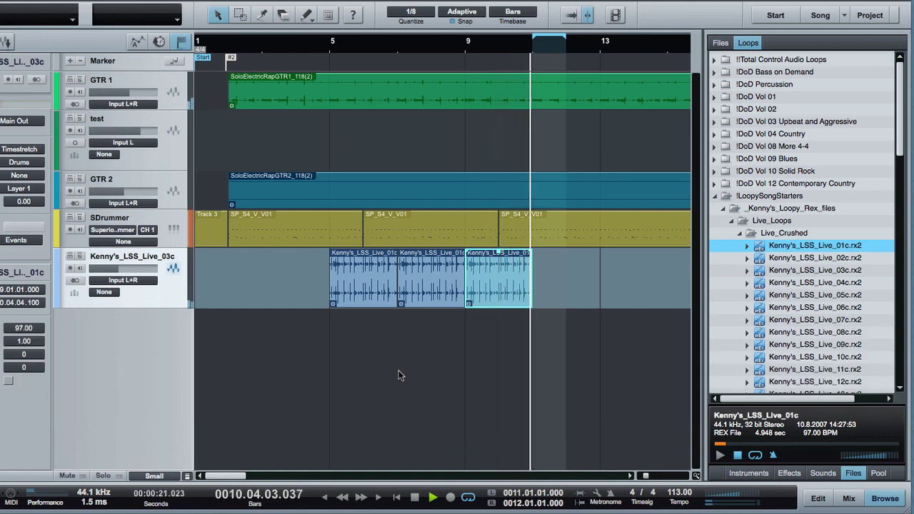
key(space)
Place the 70s Ballad Piano 03.caf loop from Apple Loops for GarageBand at bar 5 on a new track
click(715, 197)
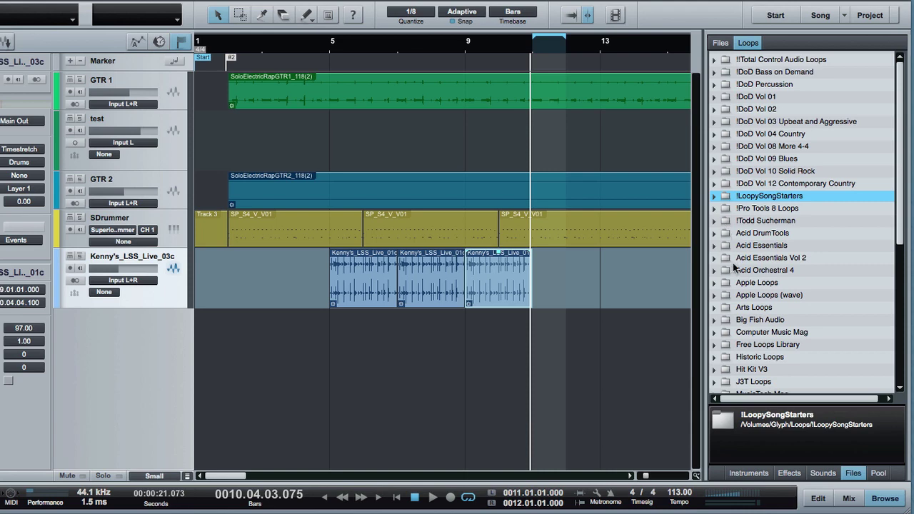
scroll(733, 268, down, 4)
click(715, 133)
click(723, 146)
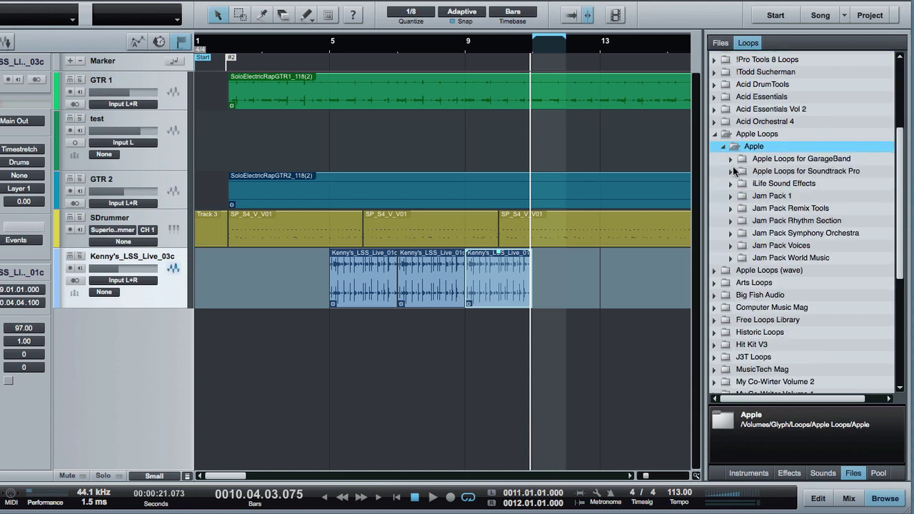
click(730, 160)
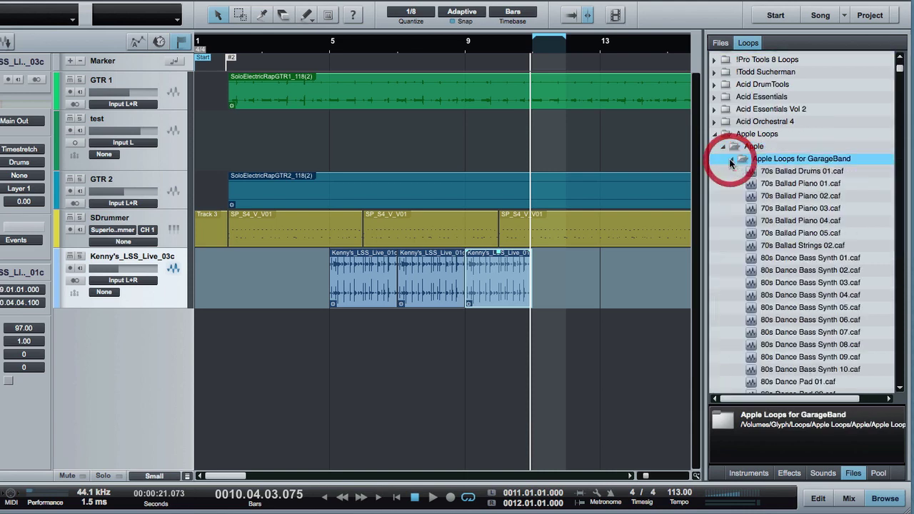
click(780, 208)
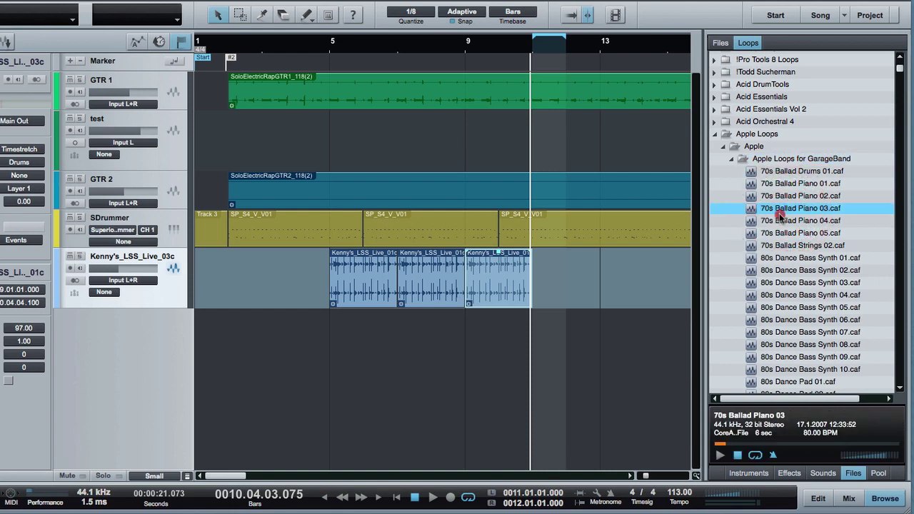
drag(780, 214, 333, 328)
Play the song to audition the piano loop, then delete the 70s Ballad Piano 03 clip
key(space)
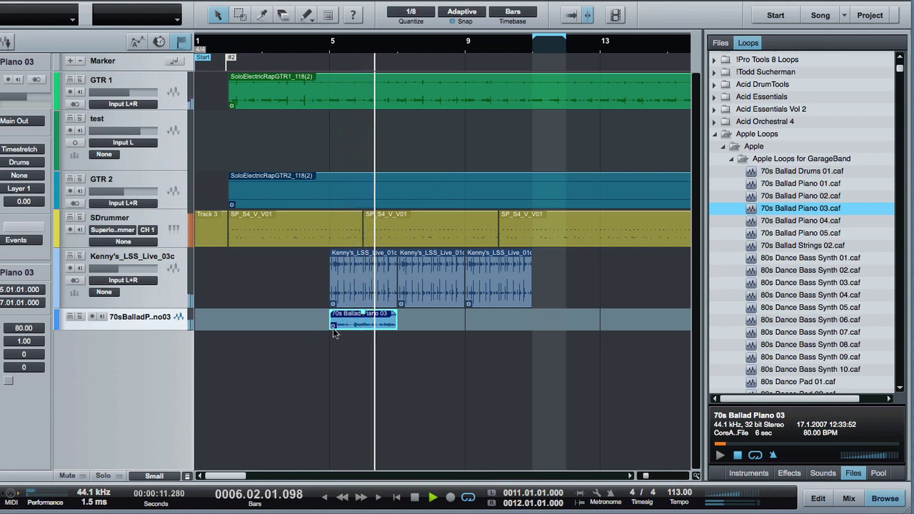
key(space)
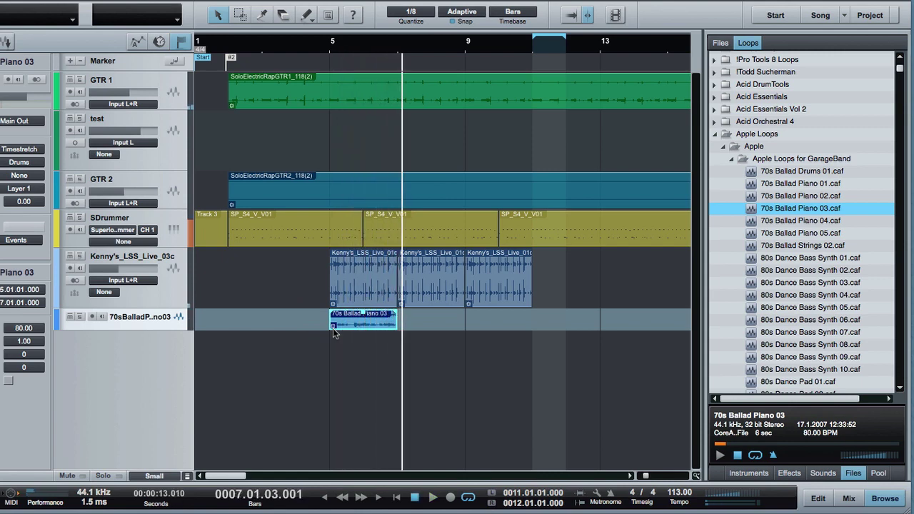
click(354, 319)
key(Delete)
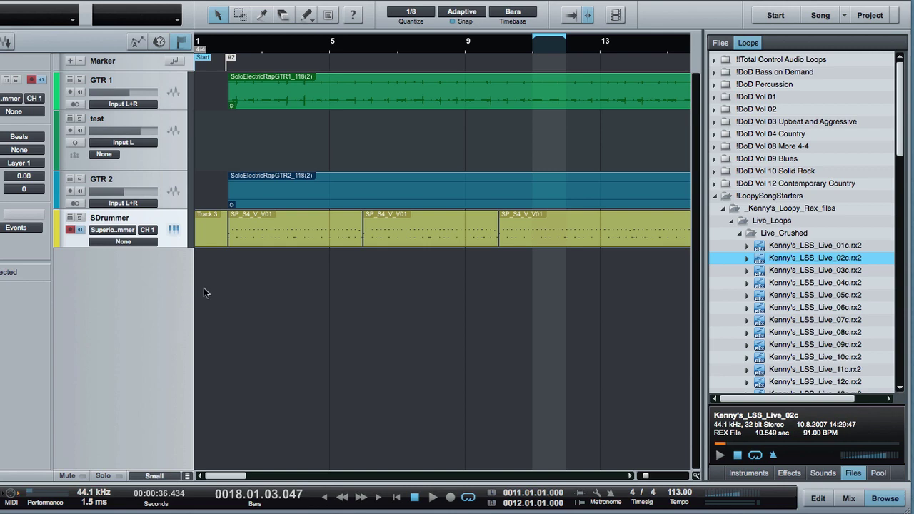
Open the first SP_S4_V_V01 drum part in the note editor with drum names shown instead of piano keys
click(261, 233)
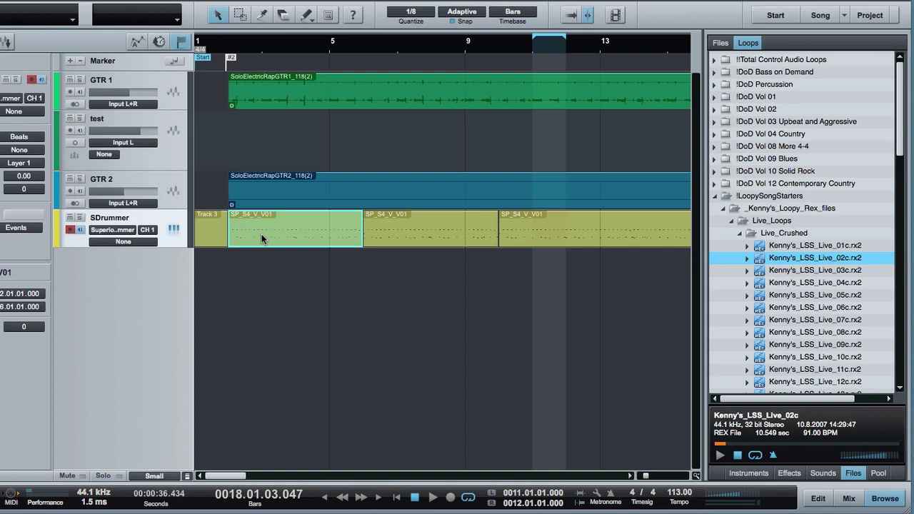
double_click(261, 233)
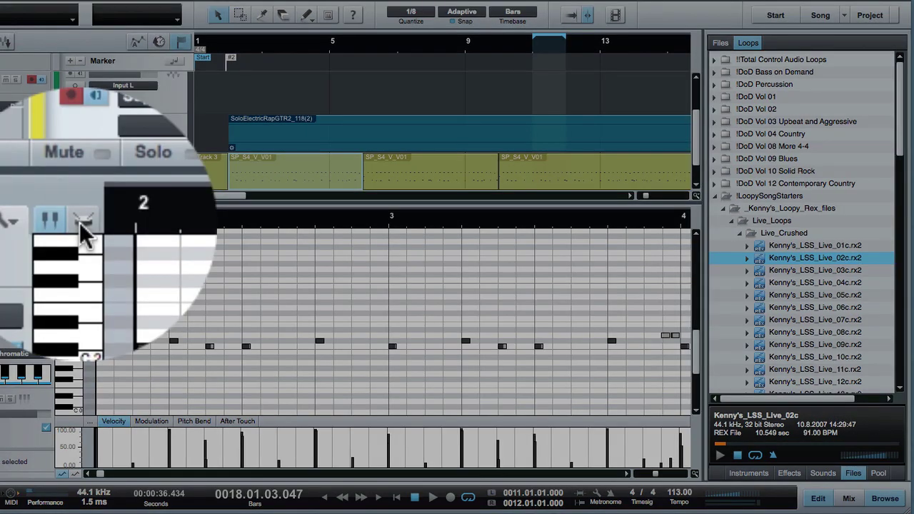
click(81, 222)
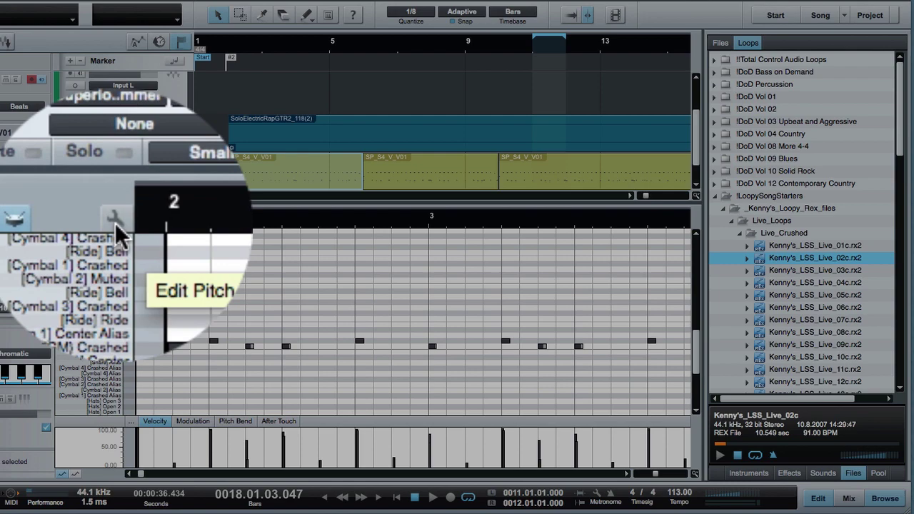
Apply the ToonTrack - Superior Drummer SD Custom and Vintage pitch-name set to the drum part
click(115, 222)
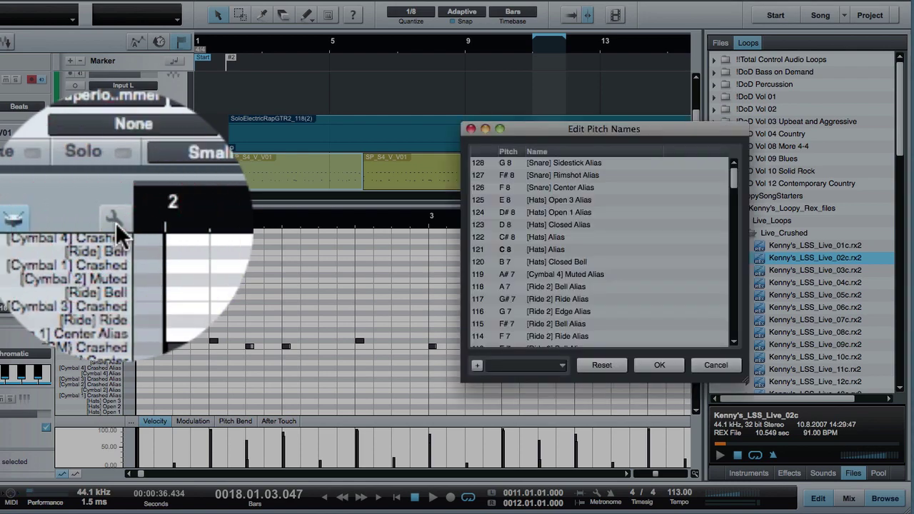
click(559, 366)
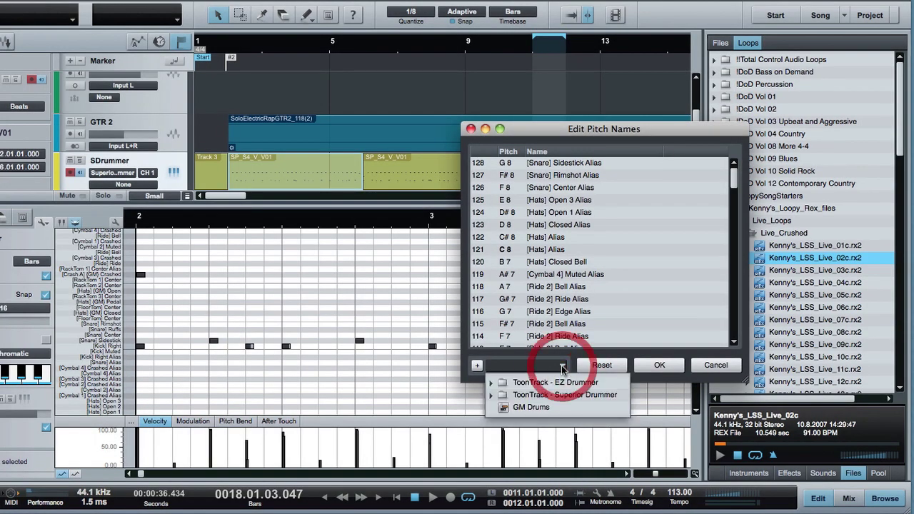
click(544, 395)
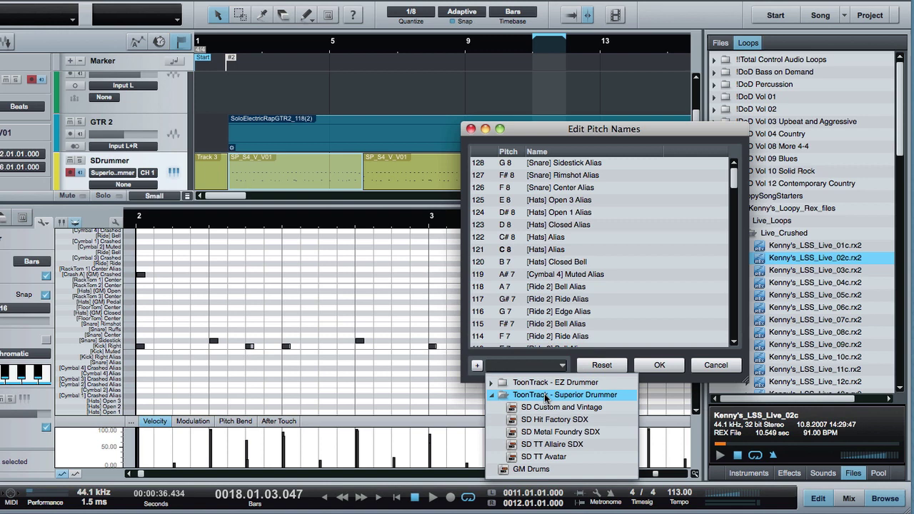
click(512, 411)
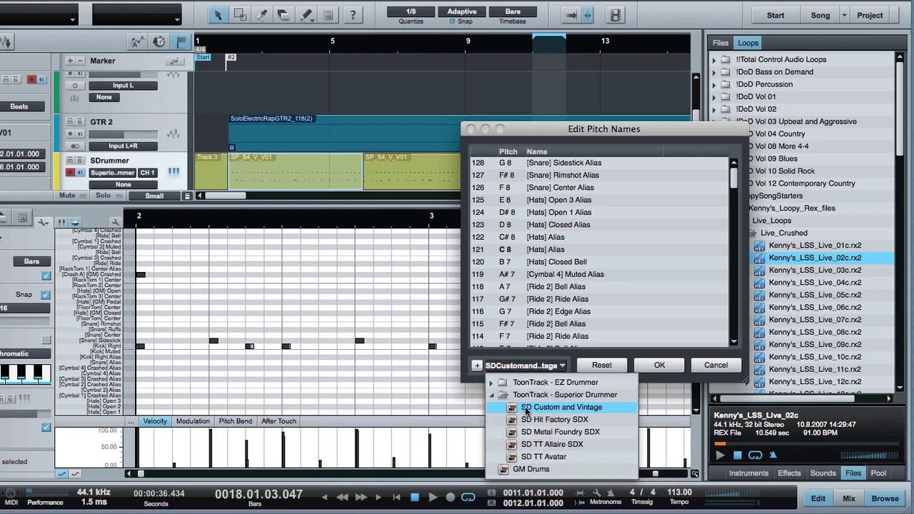
click(530, 410)
key(Return)
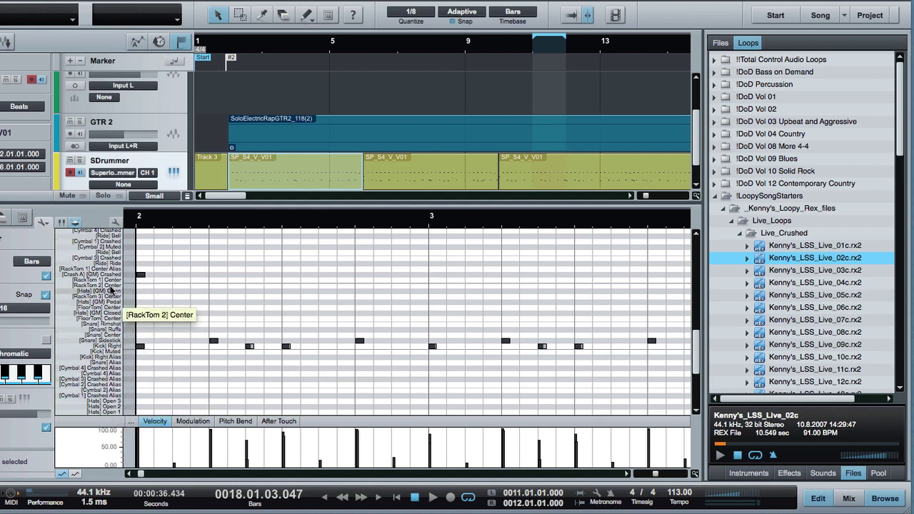
Play the drums, switch between keyboard and drum-name view, and enlarge the lanes so names are readable
key(space)
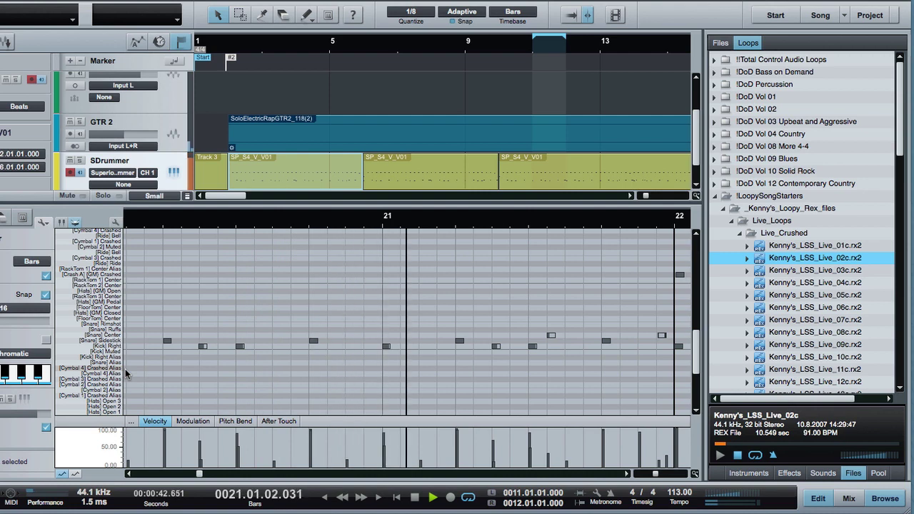
key(space)
click(62, 223)
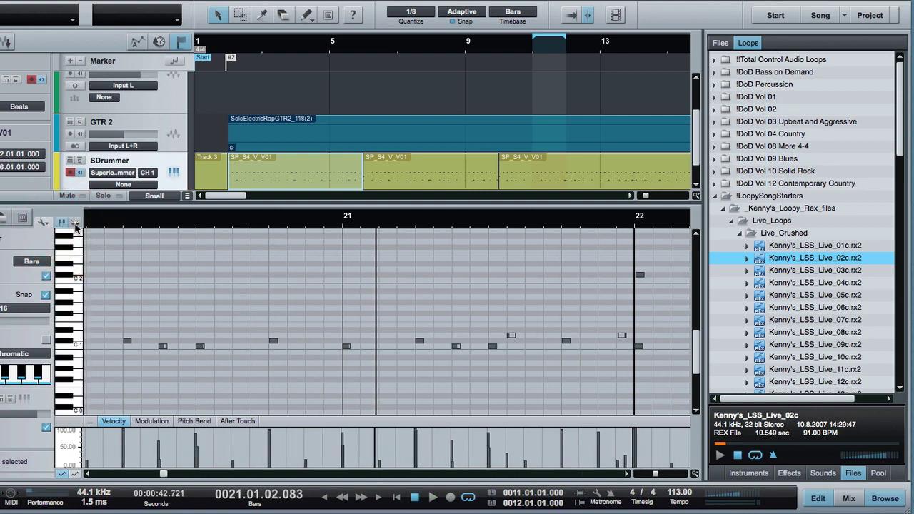
click(74, 223)
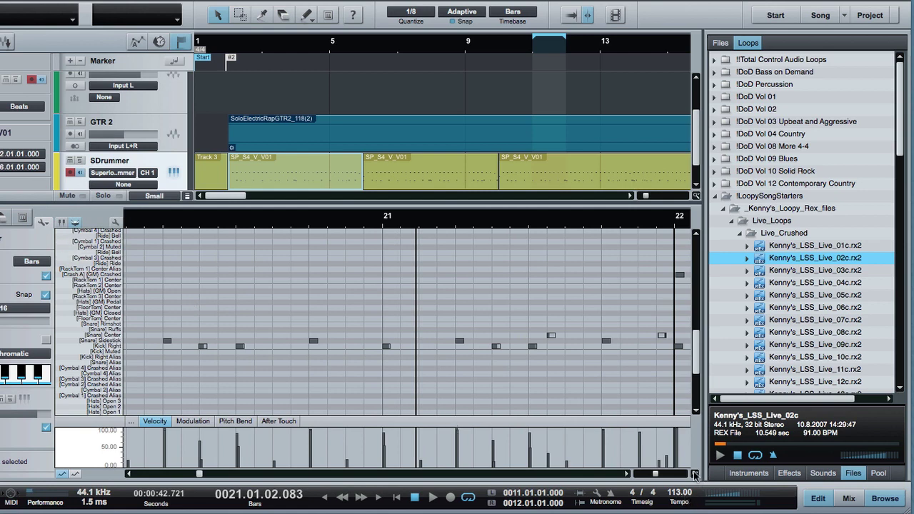
drag(695, 476, 695, 513)
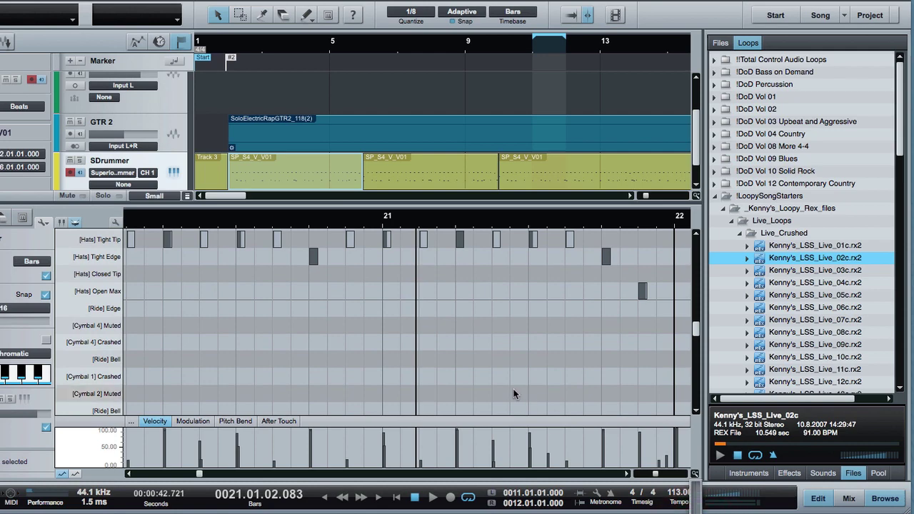
scroll(485, 348, down, 6)
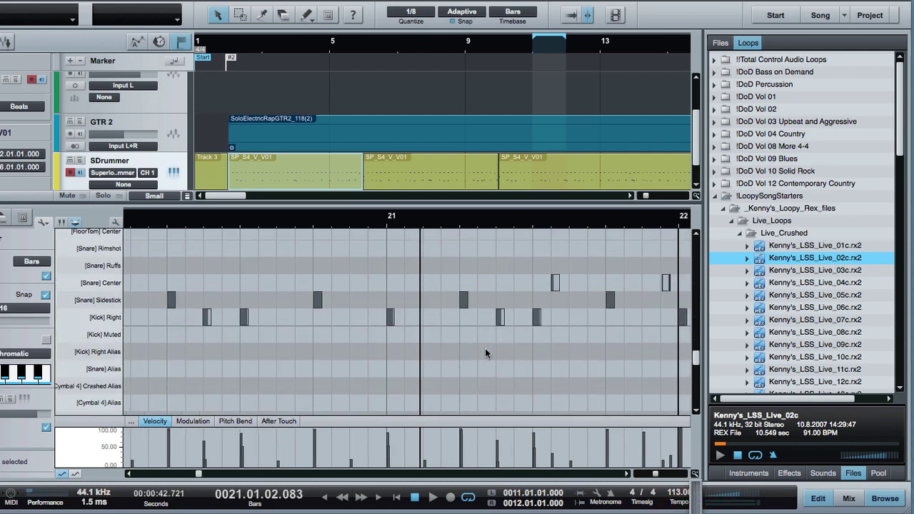